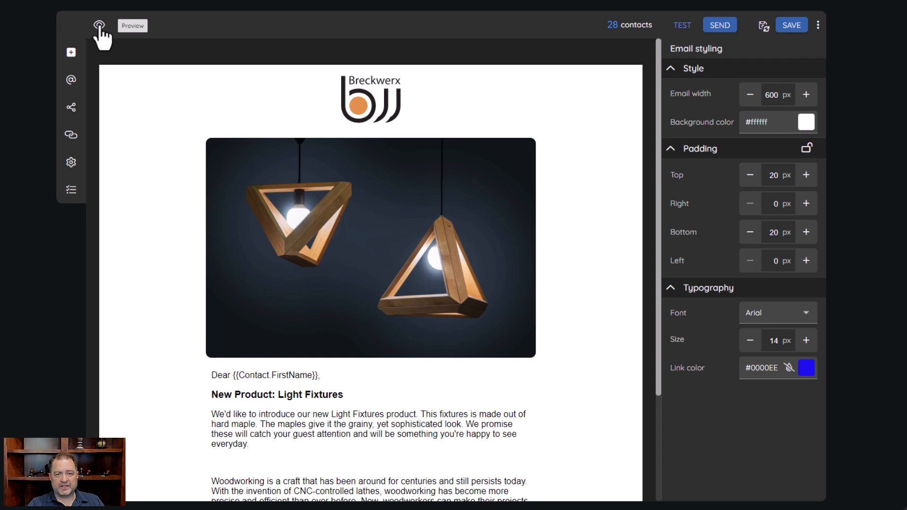
Open the Product announcement email preview with the contact profile panel alongside
{"action": "left_click", "coordinate": [99, 25]}
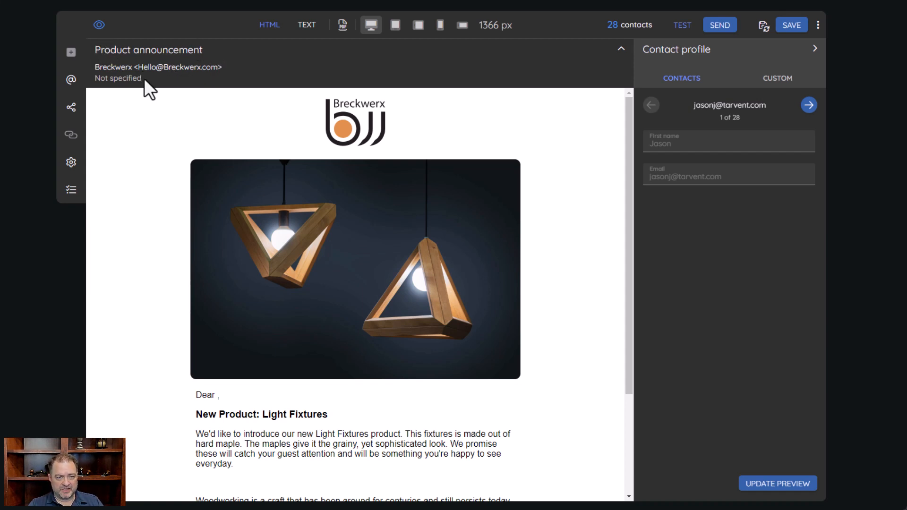
{"action": "left_click_drag", "start_coordinate": [142, 79], "coordinate": [94, 79]}
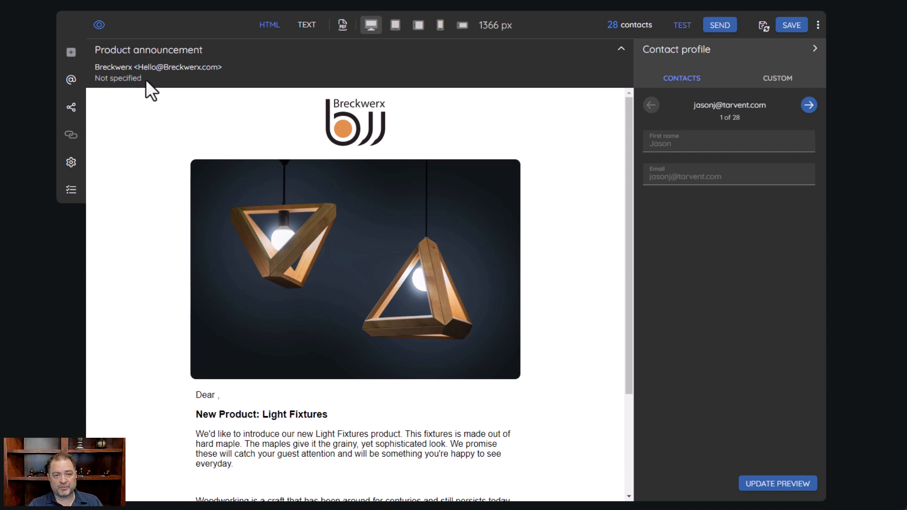
{"action": "left_click_drag", "start_coordinate": [141, 79], "coordinate": [95, 80]}
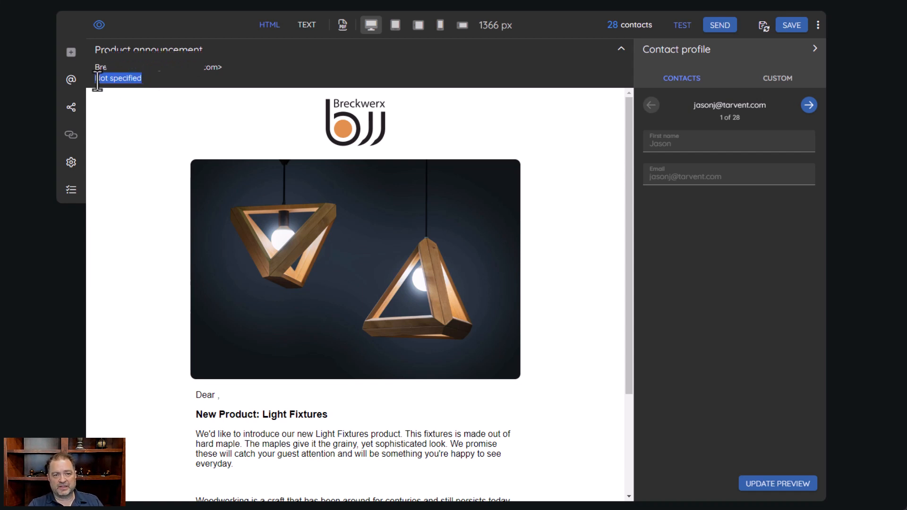
{"action": "left_click", "coordinate": [97, 80]}
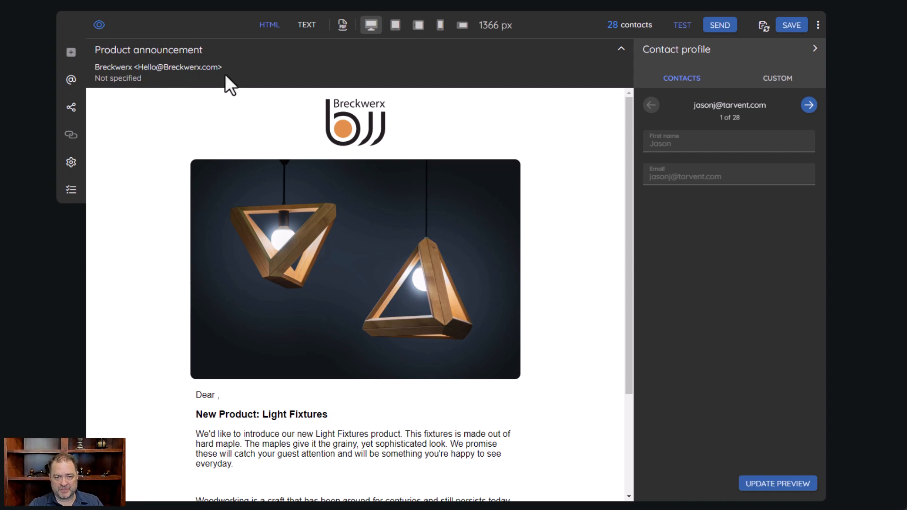
{"action": "scroll", "coordinate": [304, 219], "scroll_direction": "down", "scroll_amount": 3}
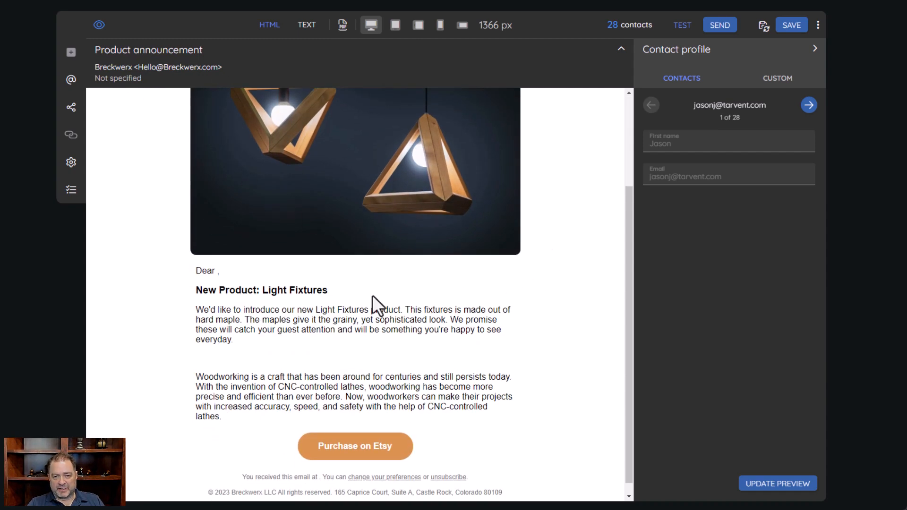
{"action": "scroll", "coordinate": [446, 312], "scroll_direction": "up", "scroll_amount": 3}
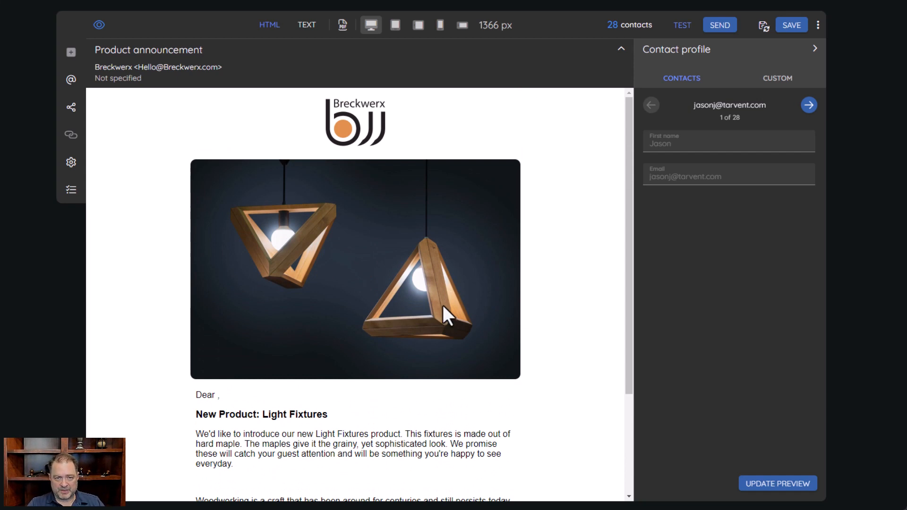
{"action": "left_click", "coordinate": [307, 28]}
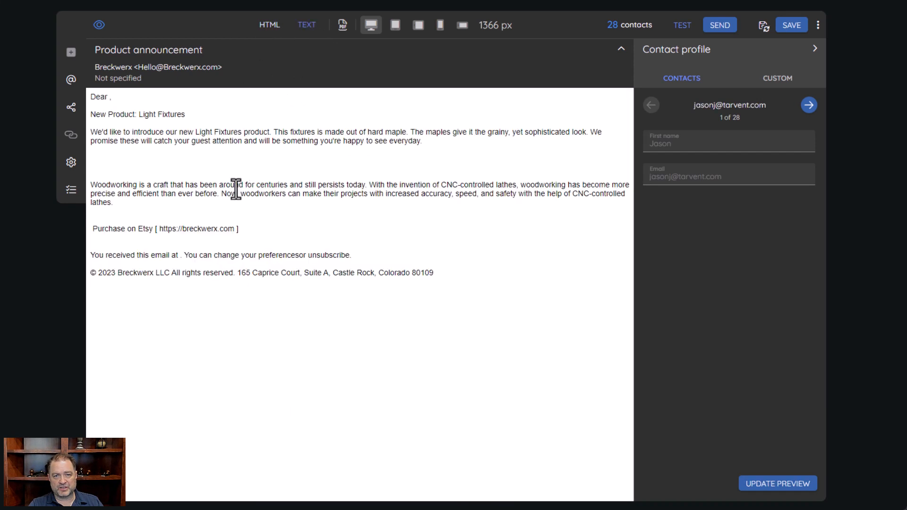
{"action": "left_click", "coordinate": [270, 33]}
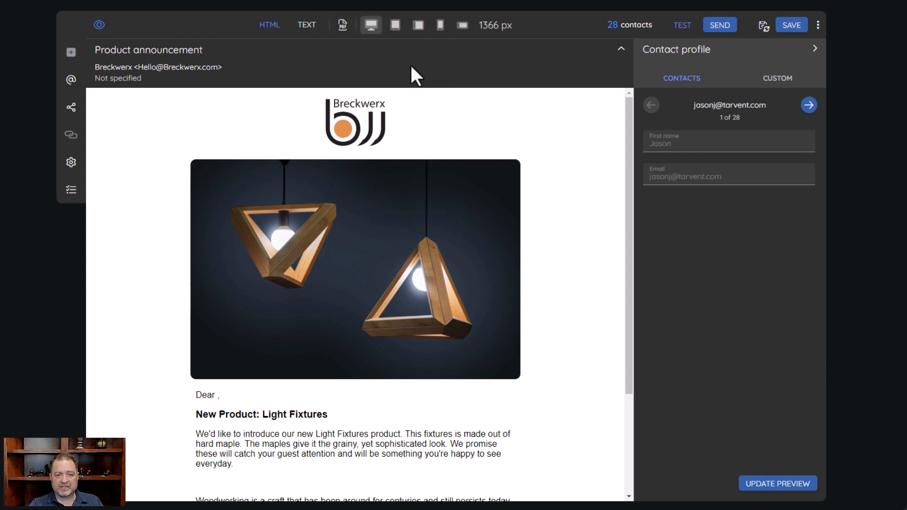
Preview the email at tablet and landscape tablet widths, scrolling through each rendering
{"action": "left_click", "coordinate": [396, 29]}
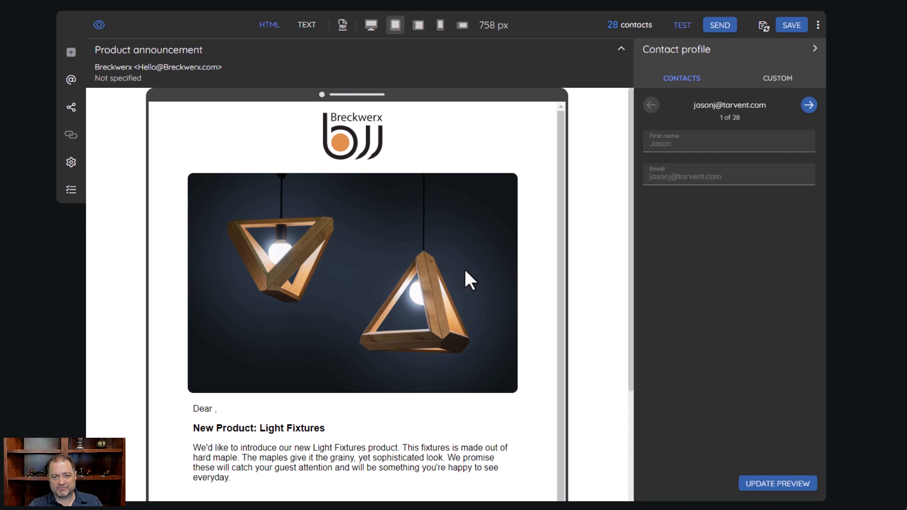
{"action": "scroll", "coordinate": [460, 266], "scroll_direction": "down", "scroll_amount": 1}
{"action": "scroll", "coordinate": [453, 284], "scroll_direction": "up", "scroll_amount": 1}
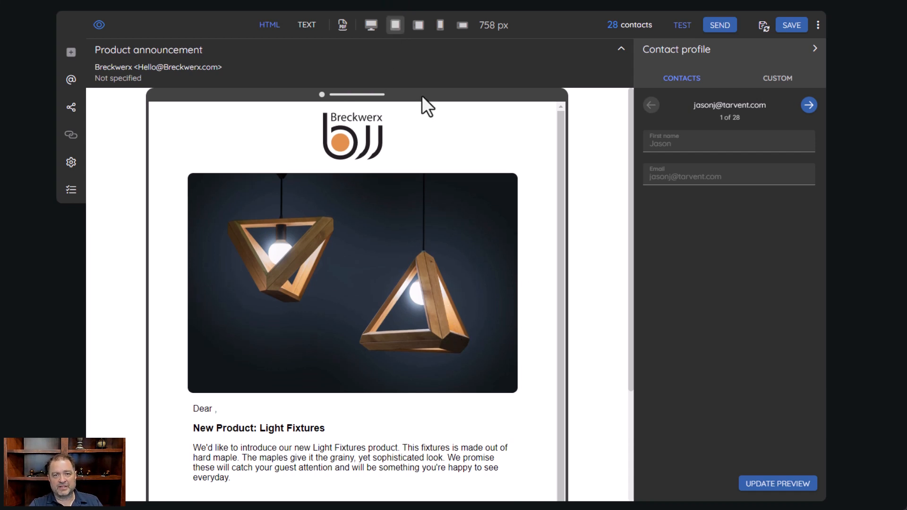
{"action": "left_click", "coordinate": [418, 26]}
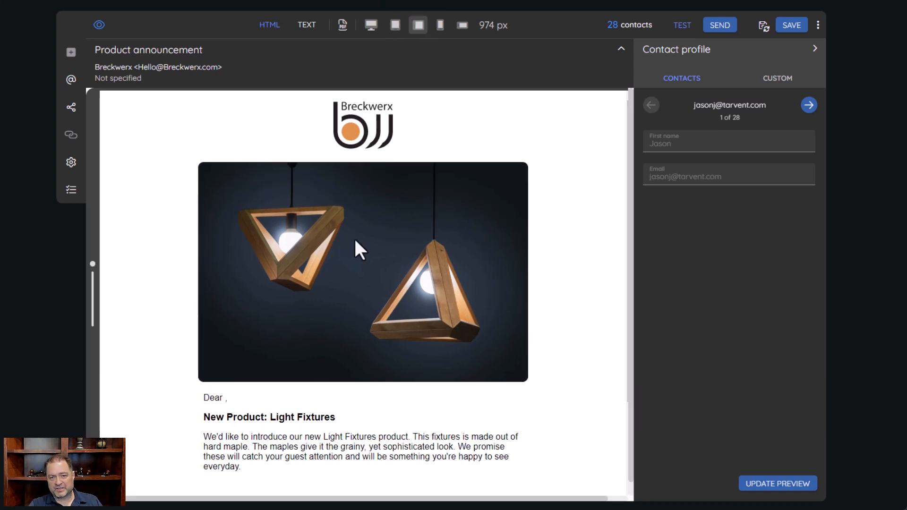
{"action": "scroll", "coordinate": [177, 333], "scroll_direction": "down", "scroll_amount": 4}
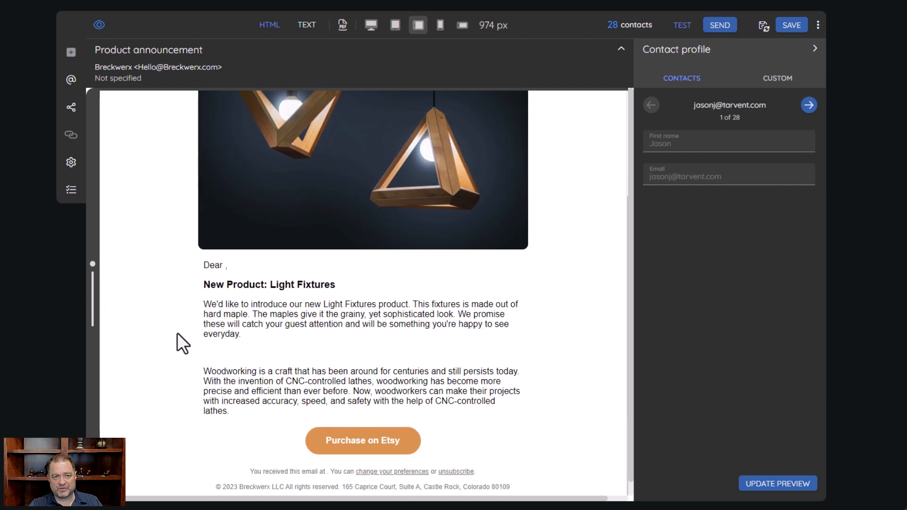
{"action": "scroll", "coordinate": [177, 332], "scroll_direction": "up", "scroll_amount": 4}
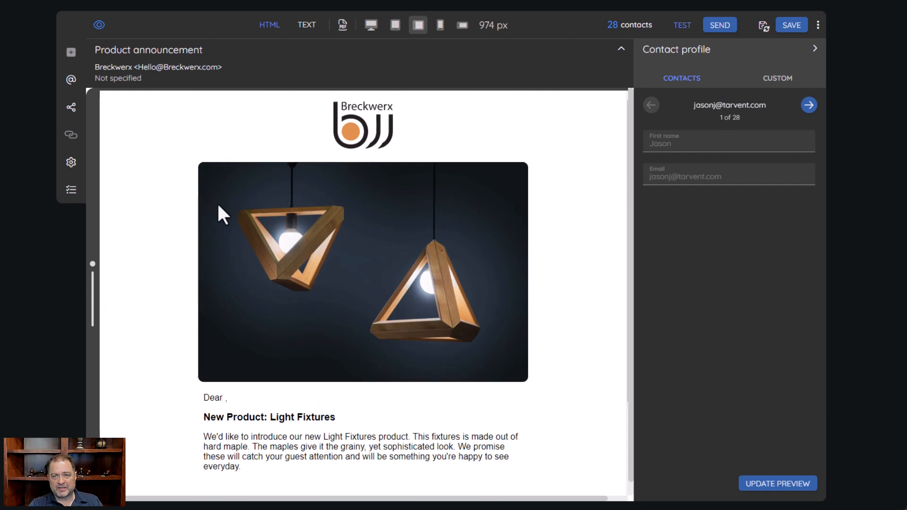
Preview the email at 320 px phone width, then 570 px landscape phone, scrolling through each
{"action": "left_click", "coordinate": [439, 25]}
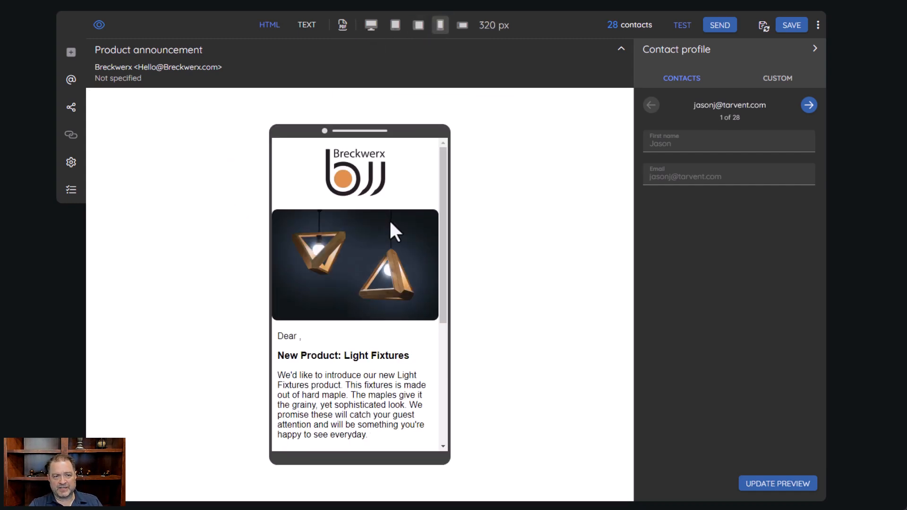
{"action": "scroll", "coordinate": [391, 222], "scroll_direction": "down", "scroll_amount": 4}
{"action": "scroll", "coordinate": [391, 223], "scroll_direction": "up", "scroll_amount": 2}
{"action": "scroll", "coordinate": [391, 223], "scroll_direction": "up", "scroll_amount": 3}
{"action": "left_click", "coordinate": [462, 25]}
{"action": "scroll", "coordinate": [330, 285], "scroll_direction": "down", "scroll_amount": 6}
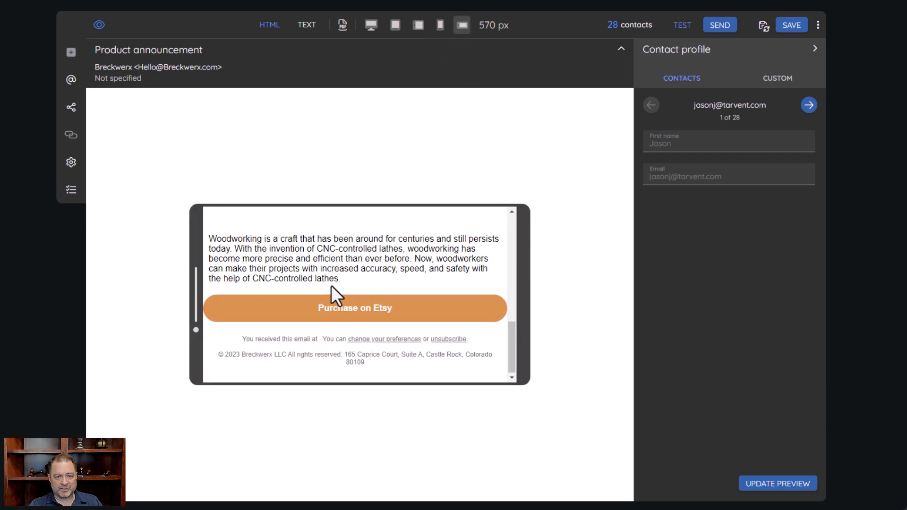
{"action": "scroll", "coordinate": [330, 285], "scroll_direction": "up", "scroll_amount": 3}
{"action": "scroll", "coordinate": [312, 288], "scroll_direction": "down", "scroll_amount": 1}
{"action": "scroll", "coordinate": [384, 321], "scroll_direction": "down", "scroll_amount": 4}
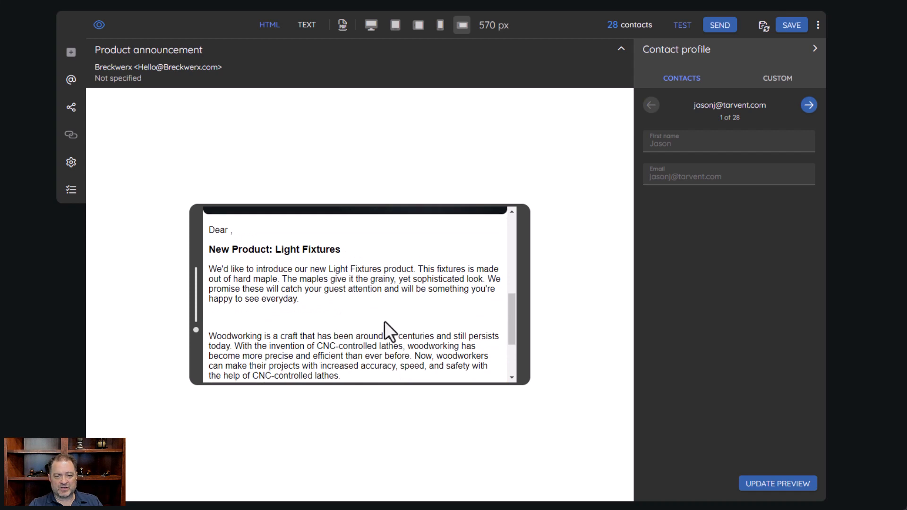
{"action": "scroll", "coordinate": [409, 296], "scroll_direction": "up", "scroll_amount": 8}
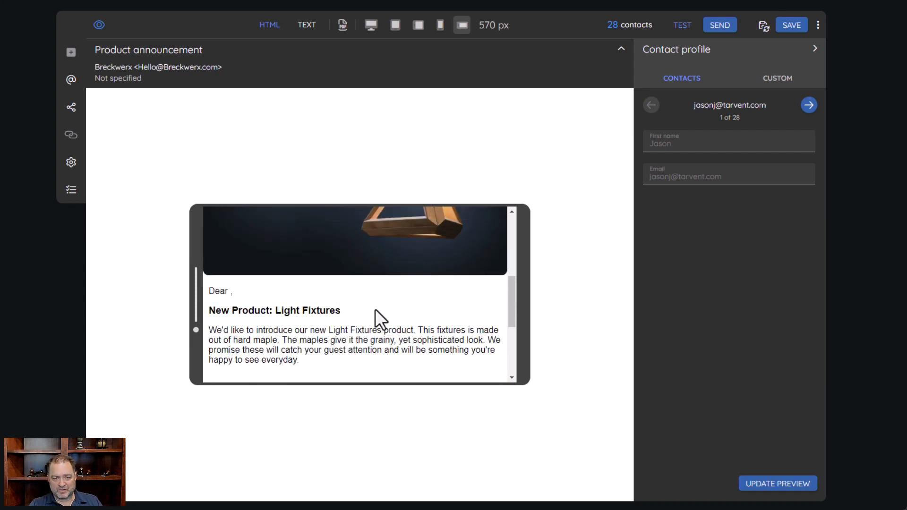
{"action": "scroll", "coordinate": [388, 275], "scroll_direction": "up", "scroll_amount": 1}
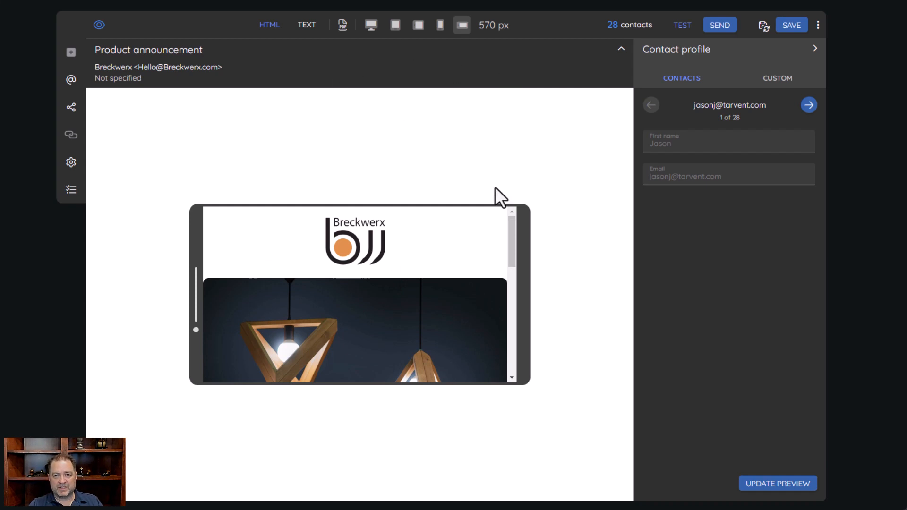
{"action": "scroll", "coordinate": [326, 267], "scroll_direction": "down", "scroll_amount": 5}
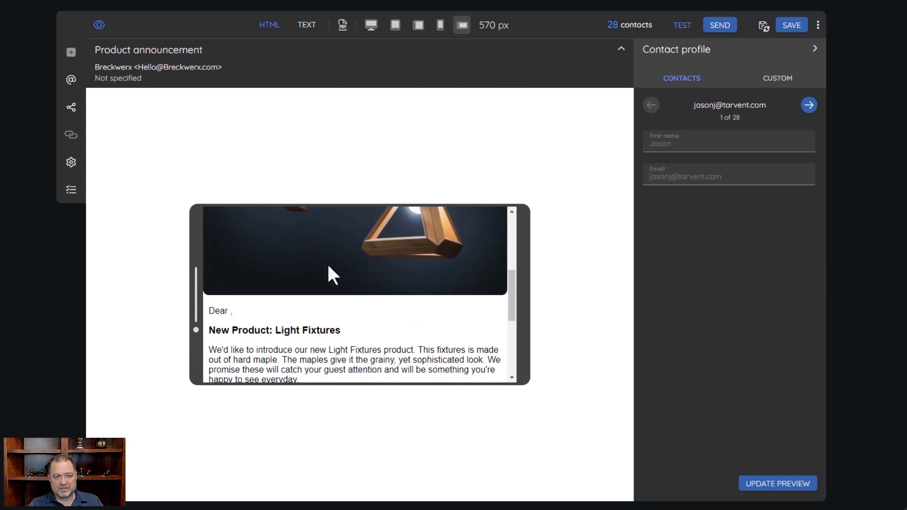
{"action": "scroll", "coordinate": [327, 262], "scroll_direction": "down", "scroll_amount": 1}
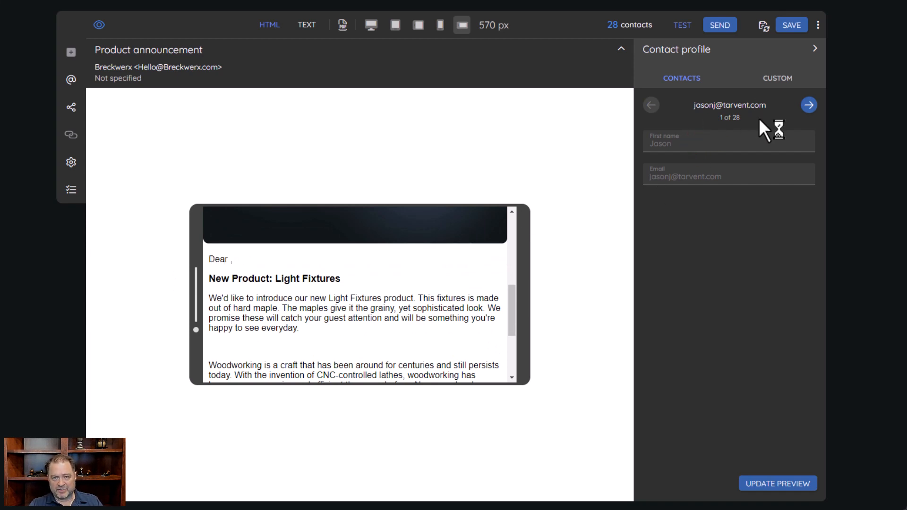
Update the 570 px preview with contact 3 of 28's data, showing their first name in the greeting
{"action": "left_click", "coordinate": [775, 487]}
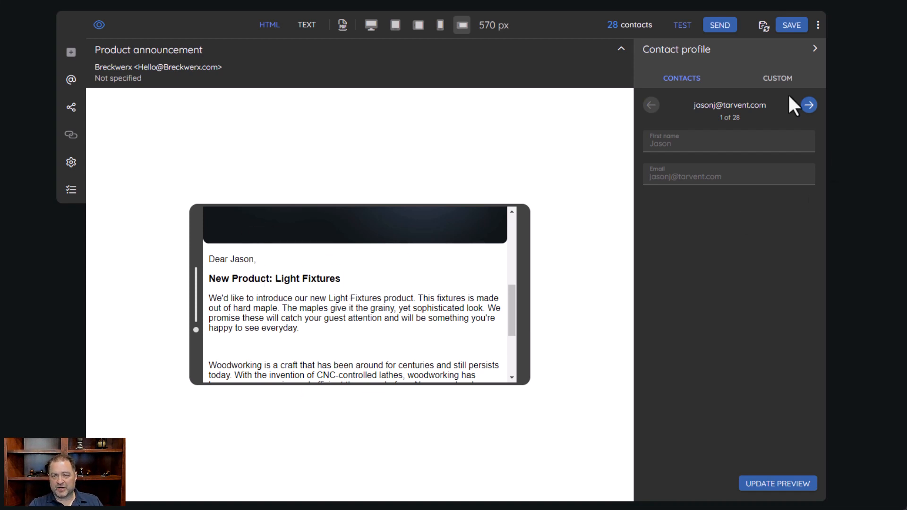
{"action": "left_click", "coordinate": [809, 105]}
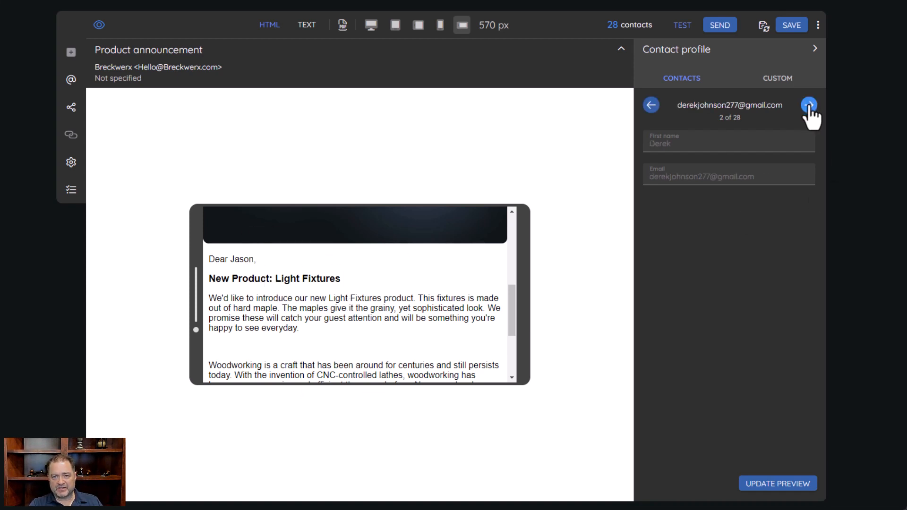
{"action": "left_click", "coordinate": [809, 105]}
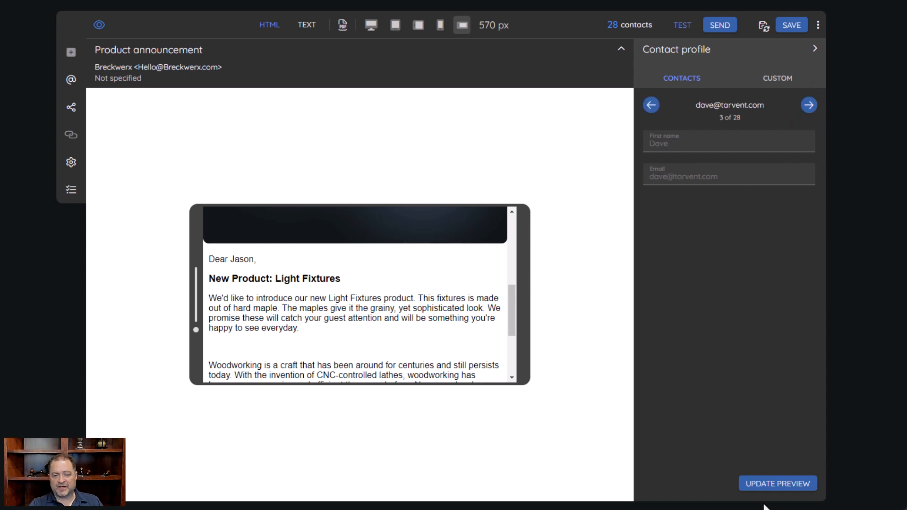
{"action": "left_click", "coordinate": [787, 484]}
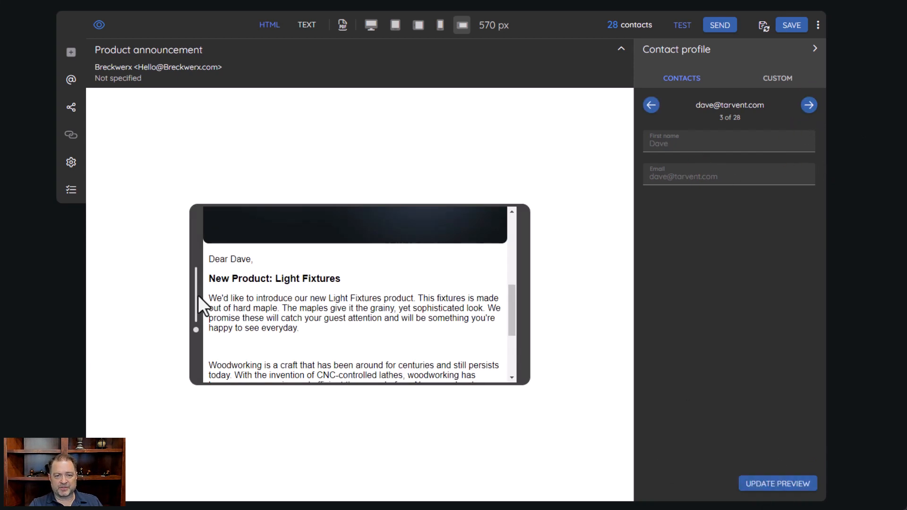
{"action": "scroll", "coordinate": [361, 342], "scroll_direction": "down", "scroll_amount": 3}
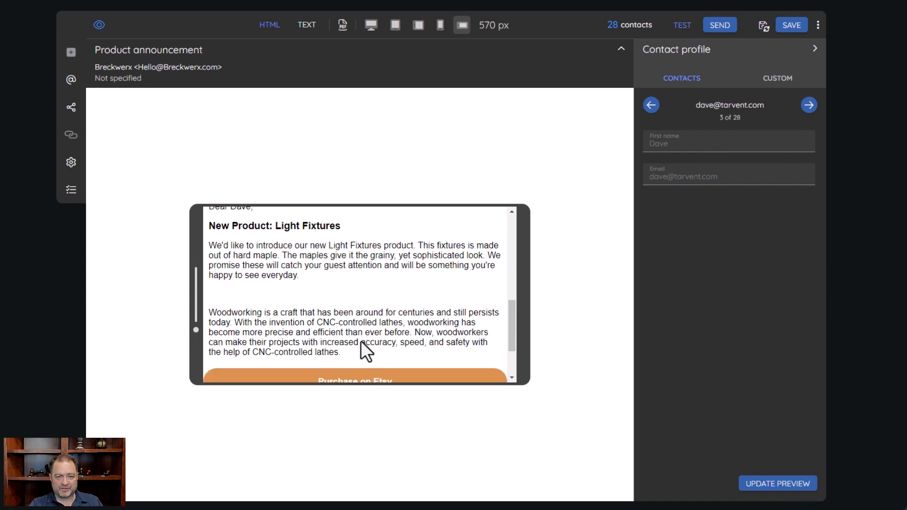
{"action": "scroll", "coordinate": [321, 302], "scroll_direction": "up", "scroll_amount": 6}
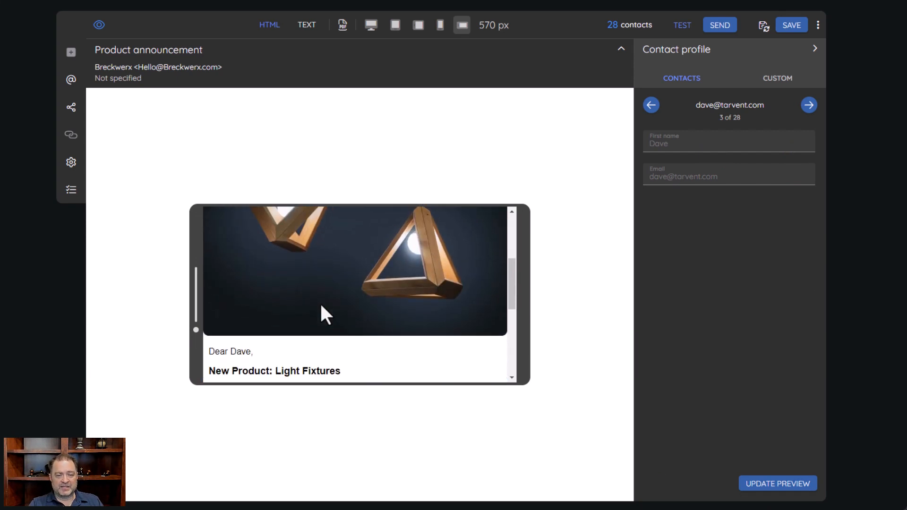
{"action": "scroll", "coordinate": [319, 302], "scroll_direction": "down", "scroll_amount": 1}
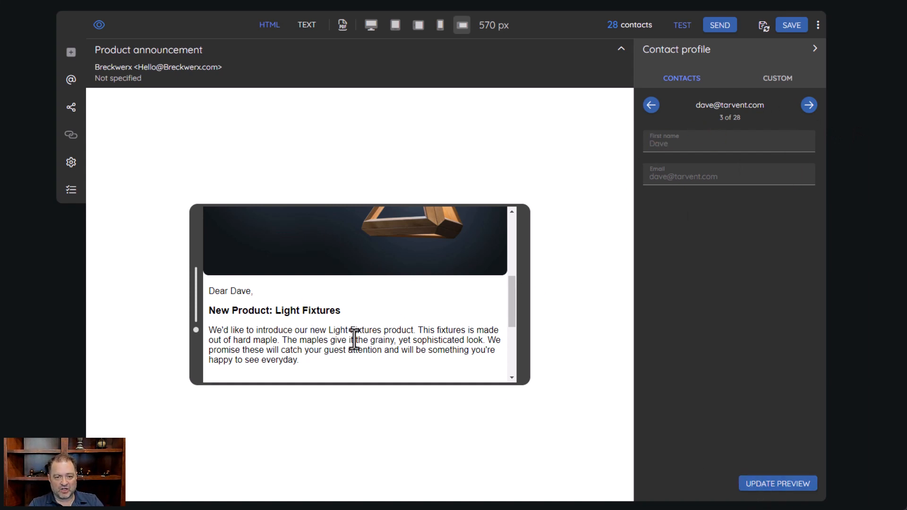
{"action": "scroll", "coordinate": [355, 335], "scroll_direction": "down", "scroll_amount": 1}
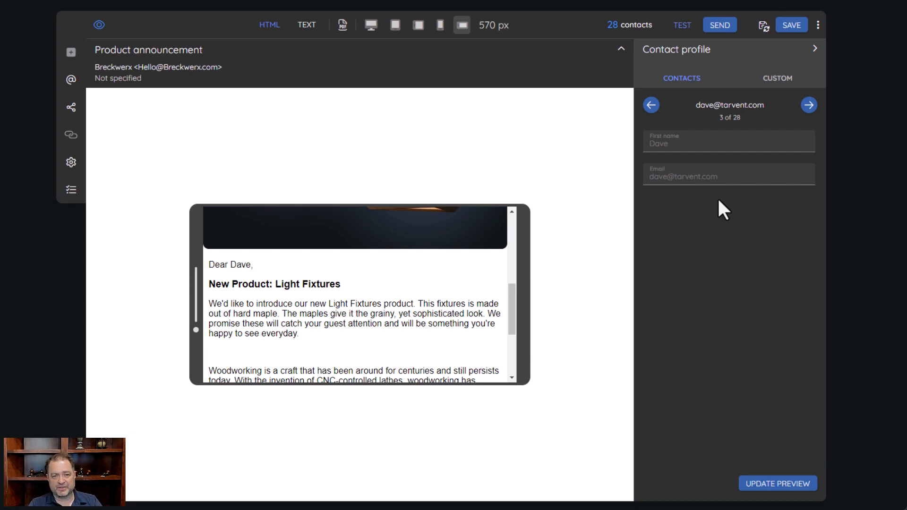
Enter a custom test profile's first name and e-mail, then update the preview with it
{"action": "left_click", "coordinate": [779, 79]}
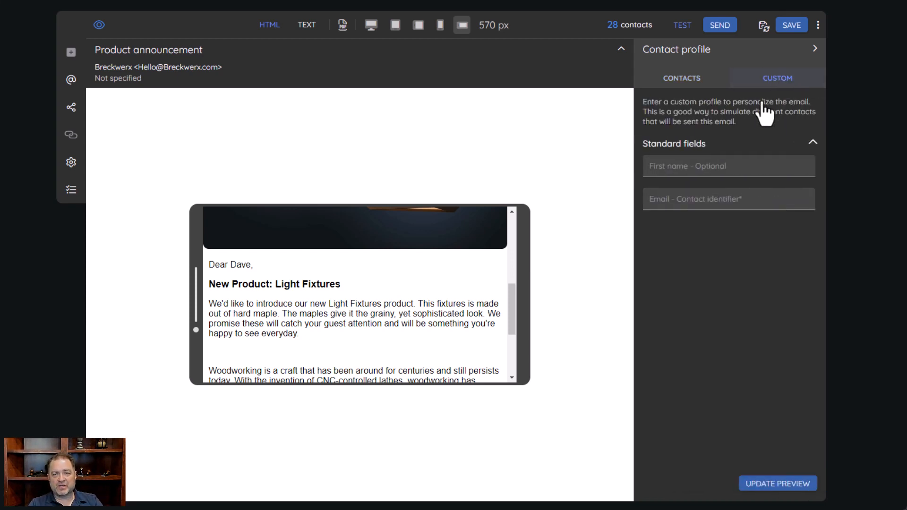
{"action": "left_click", "coordinate": [652, 170]}
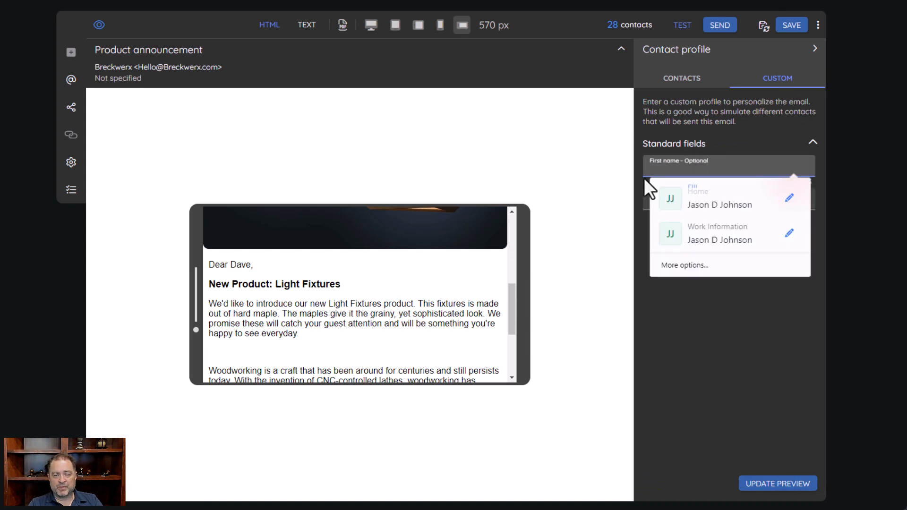
{"action": "left_click", "coordinate": [736, 363]}
{"action": "left_click", "coordinate": [703, 165]}
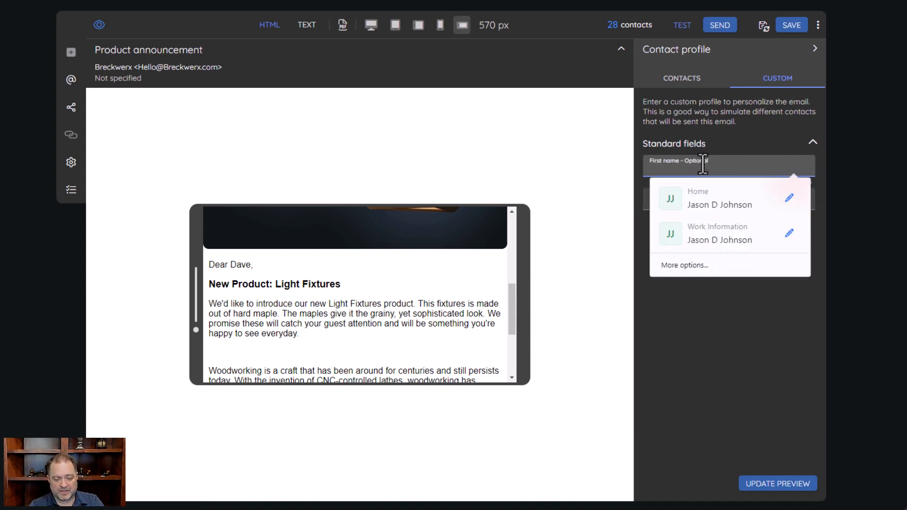
{"action": "key", "text": "Tab"}
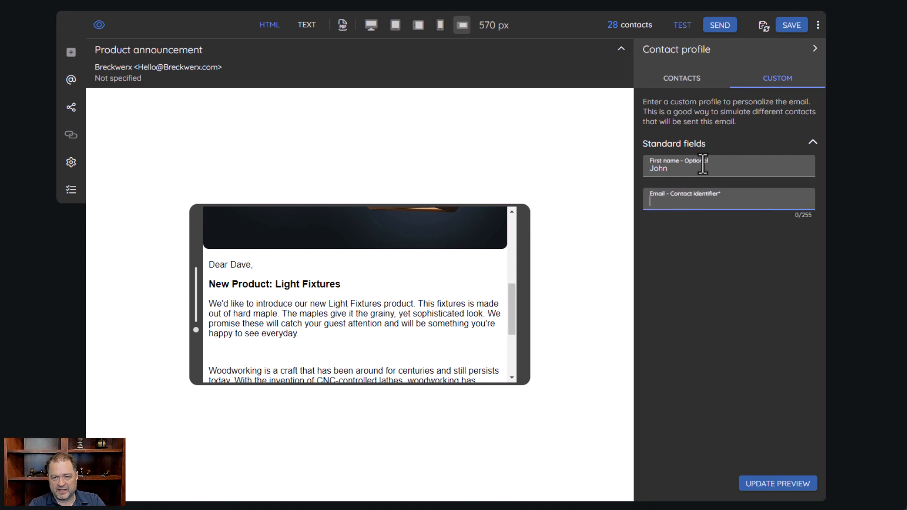
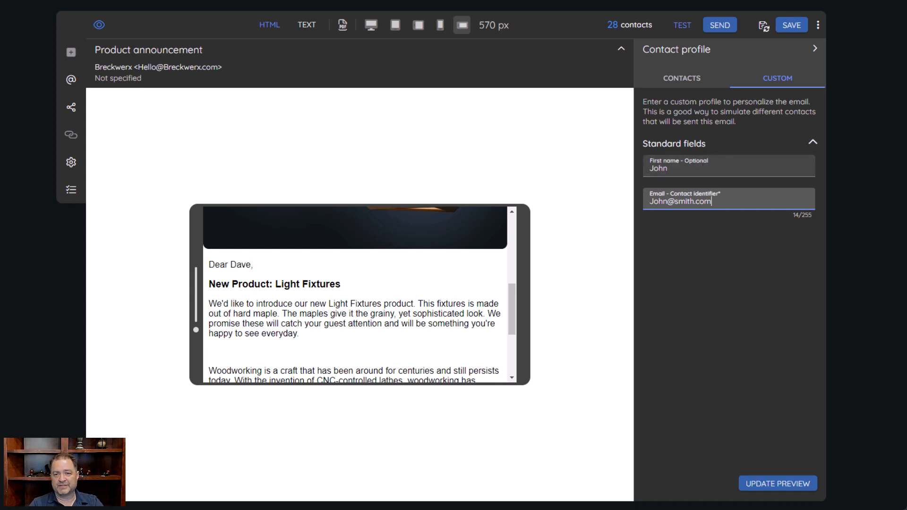
{"action": "left_click", "coordinate": [784, 482]}
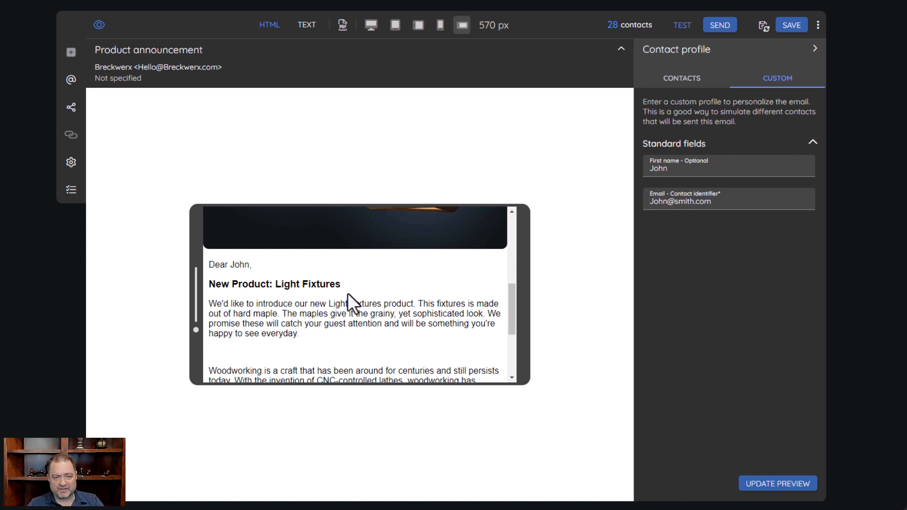
Check the personalized greeting, then return to browsing real contacts
{"action": "scroll", "coordinate": [395, 334], "scroll_direction": "down", "scroll_amount": 3}
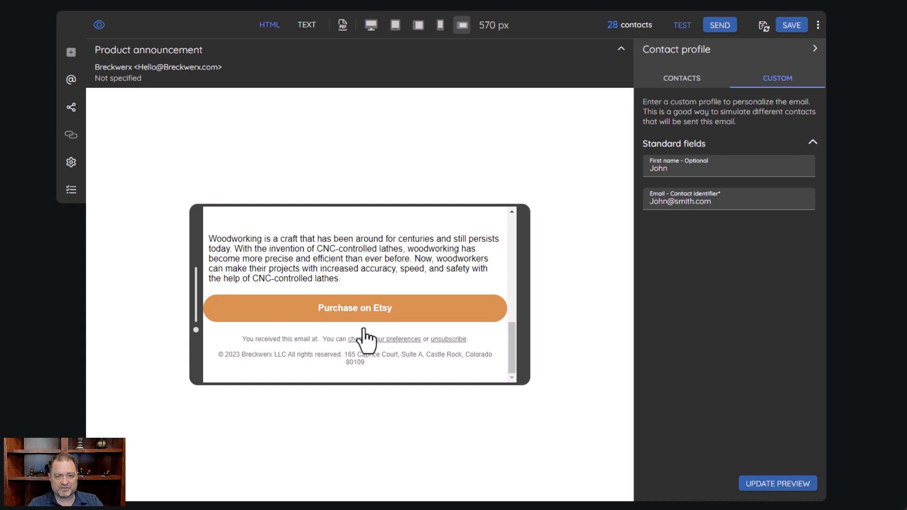
{"action": "scroll", "coordinate": [372, 330], "scroll_direction": "up", "scroll_amount": 3}
{"action": "scroll", "coordinate": [370, 315], "scroll_direction": "up", "scroll_amount": 1}
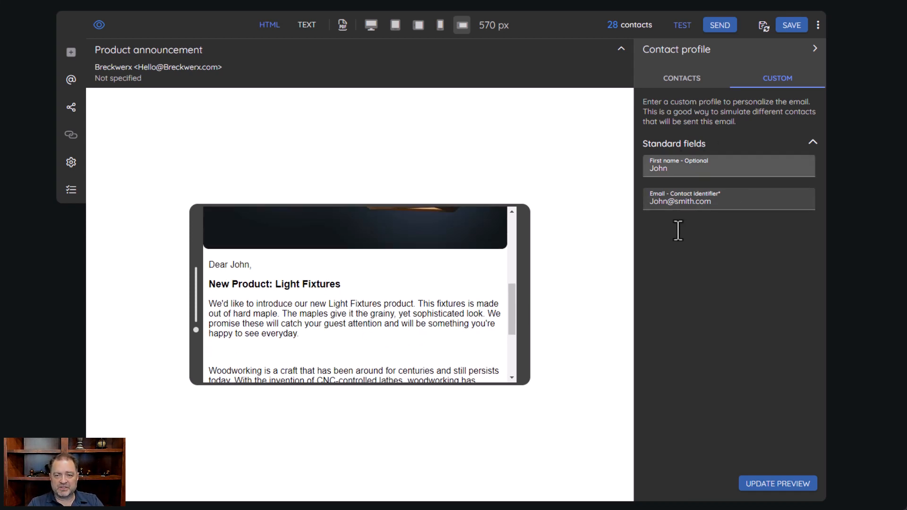
{"action": "left_click", "coordinate": [683, 86]}
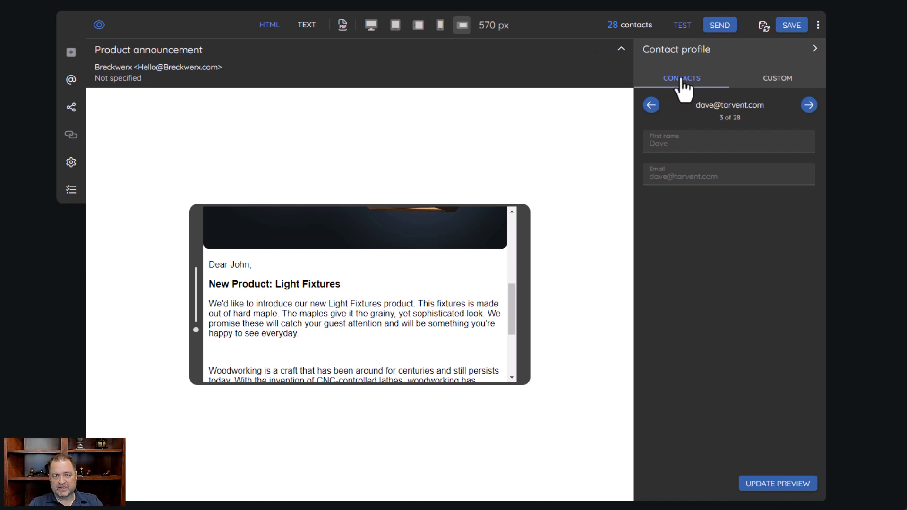
Open the Send test dialog for the Product announcement email
{"action": "left_click", "coordinate": [682, 25]}
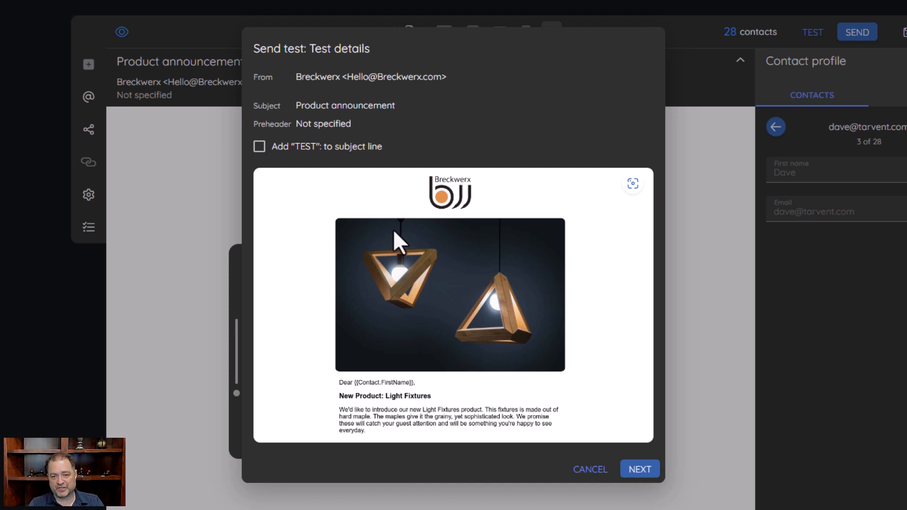
Prefix the test email's subject line with 'TEST:' and proceed to merge tag options
{"action": "left_click", "coordinate": [260, 147]}
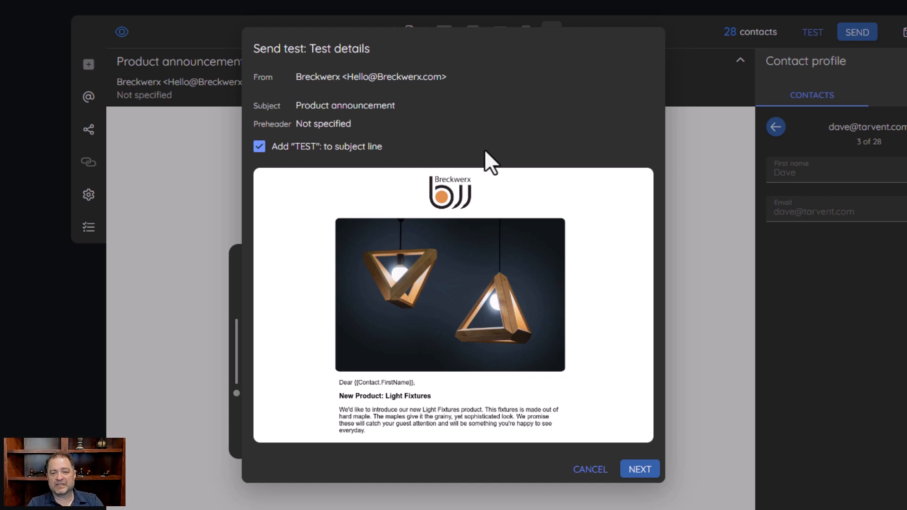
{"action": "left_click", "coordinate": [636, 469]}
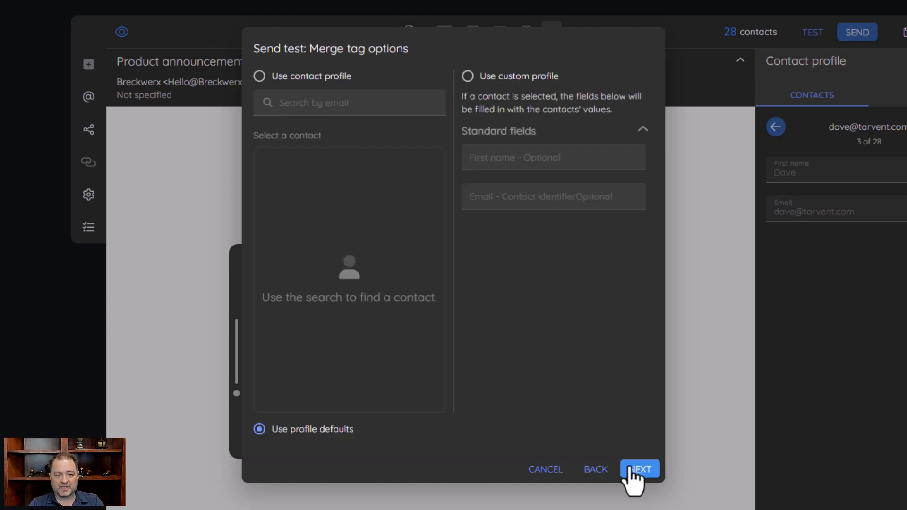
Fill merge tags from the third contact found by an email search, then proceed to recipients
{"action": "left_click", "coordinate": [262, 76]}
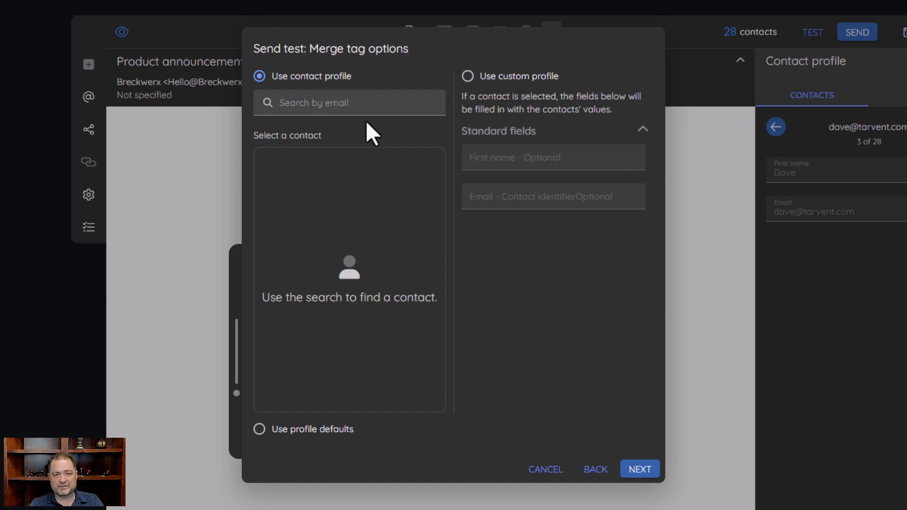
{"action": "left_click", "coordinate": [359, 103]}
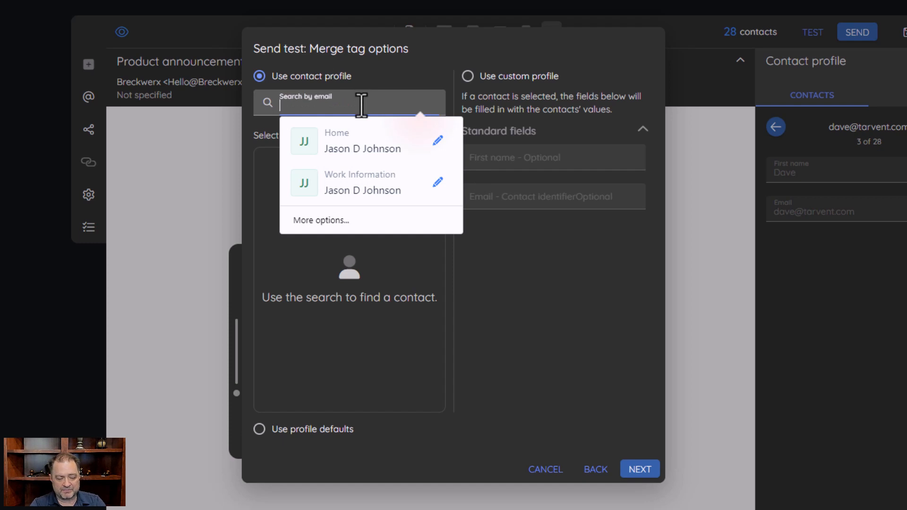
{"action": "type", "text": "Jason"}
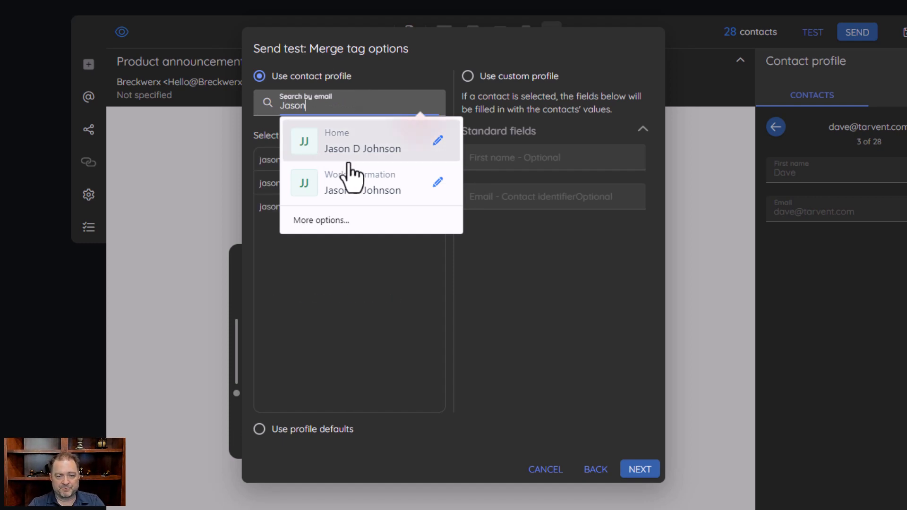
{"action": "left_click", "coordinate": [443, 314]}
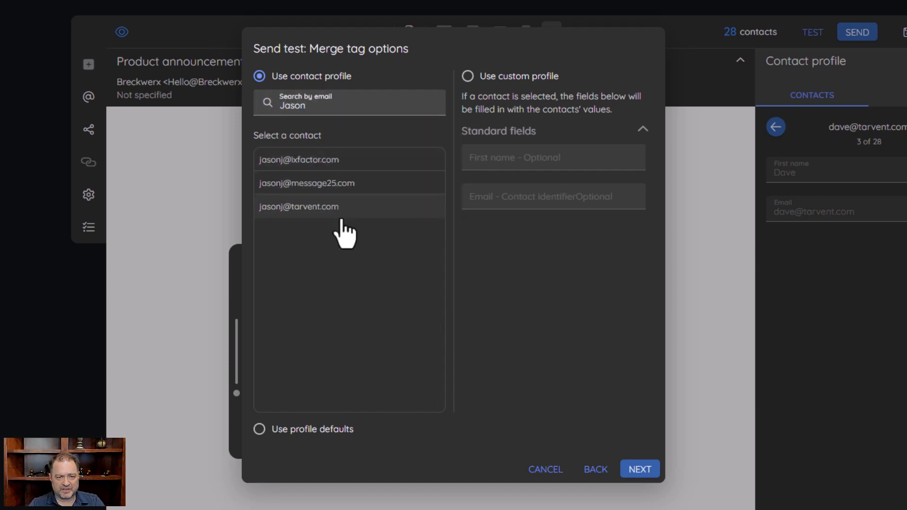
{"action": "left_click", "coordinate": [302, 208]}
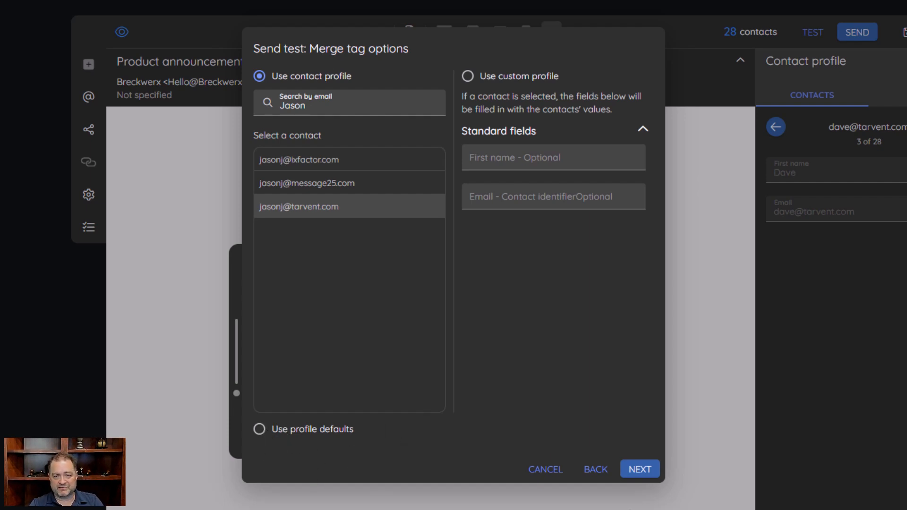
{"action": "left_click", "coordinate": [641, 469]}
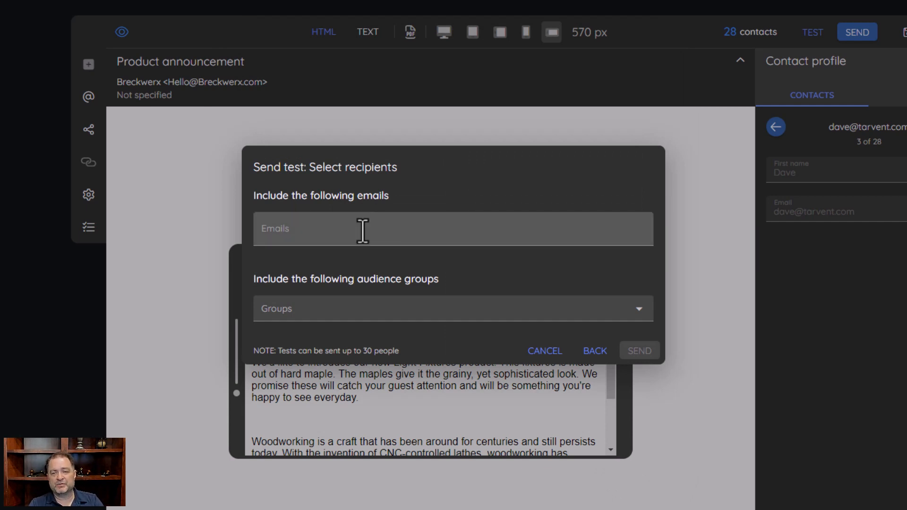
{"action": "left_click", "coordinate": [378, 231]}
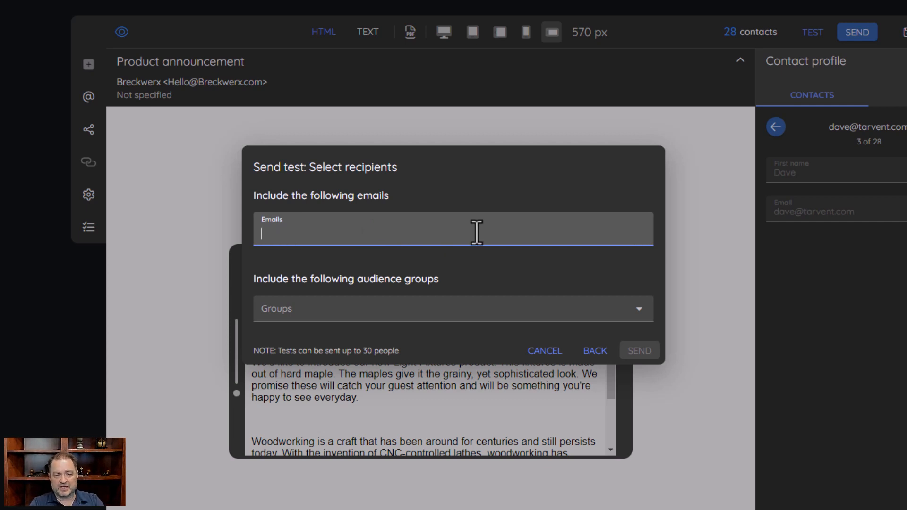
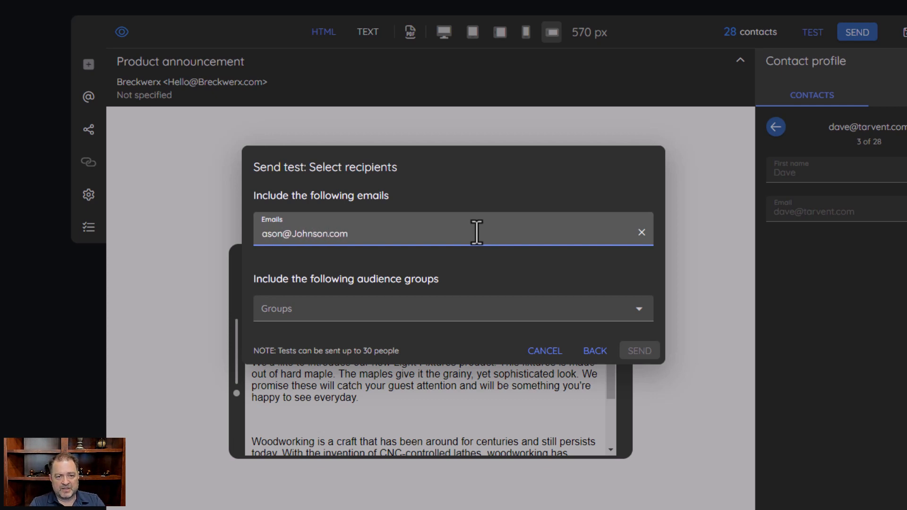
{"action": "key", "text": "Return"}
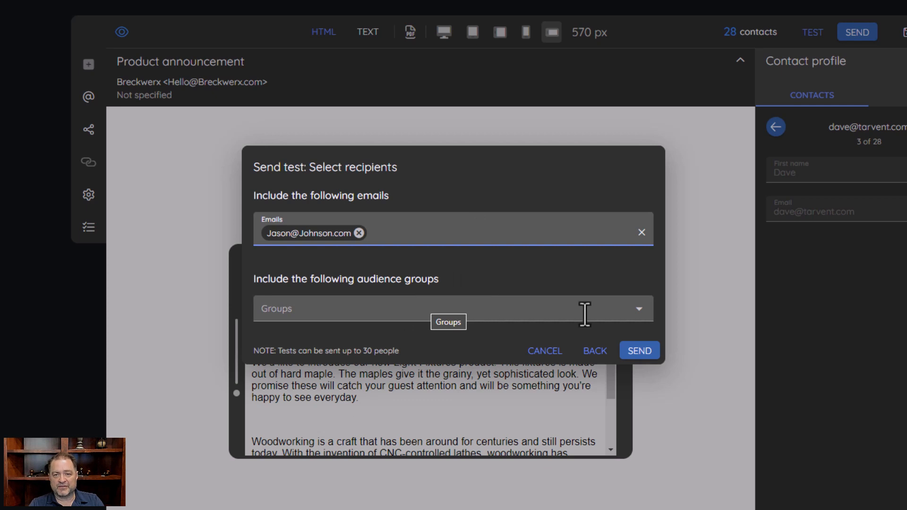
{"action": "left_click", "coordinate": [359, 233]}
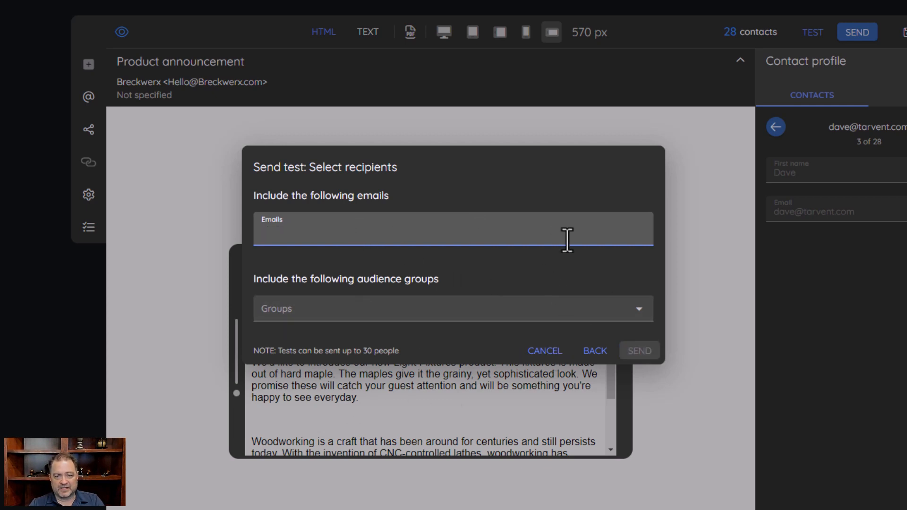
Select the My team group as test recipients, then cancel the test send
{"action": "left_click", "coordinate": [641, 312]}
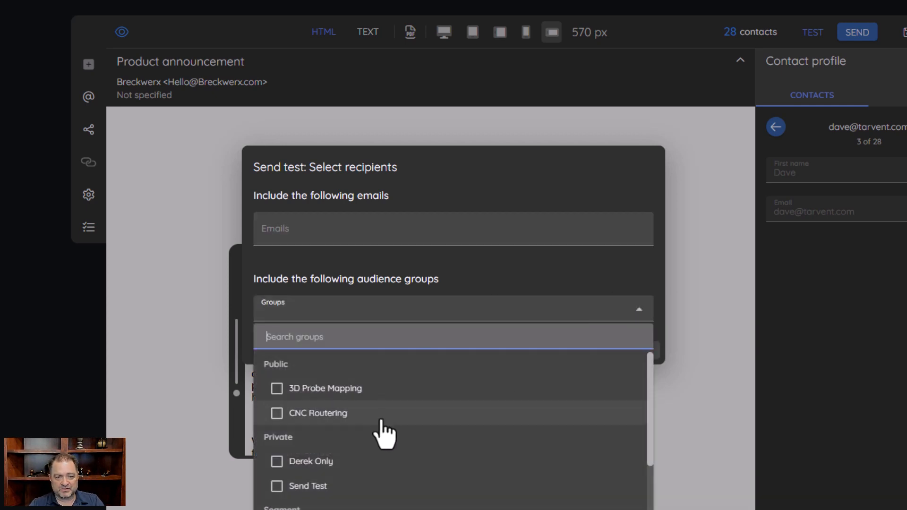
{"action": "scroll", "coordinate": [392, 442], "scroll_direction": "down", "scroll_amount": 1}
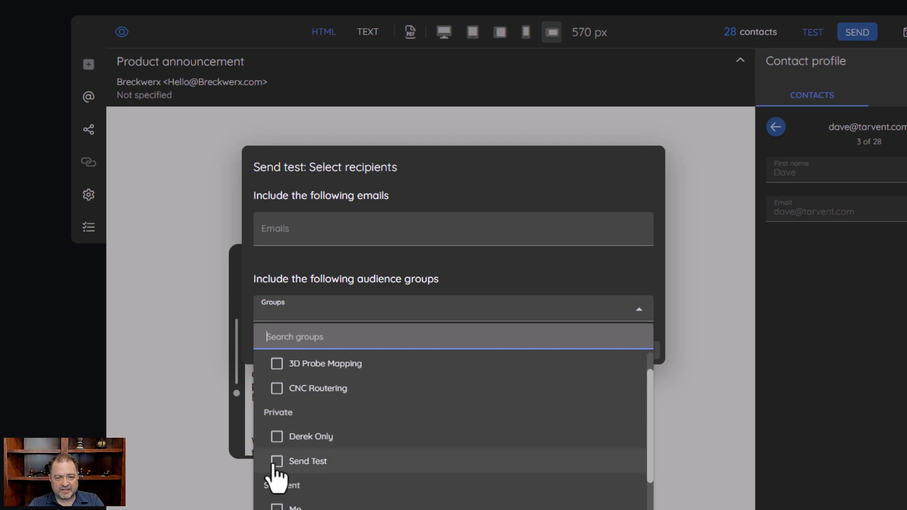
{"action": "scroll", "coordinate": [305, 472], "scroll_direction": "down", "scroll_amount": 1}
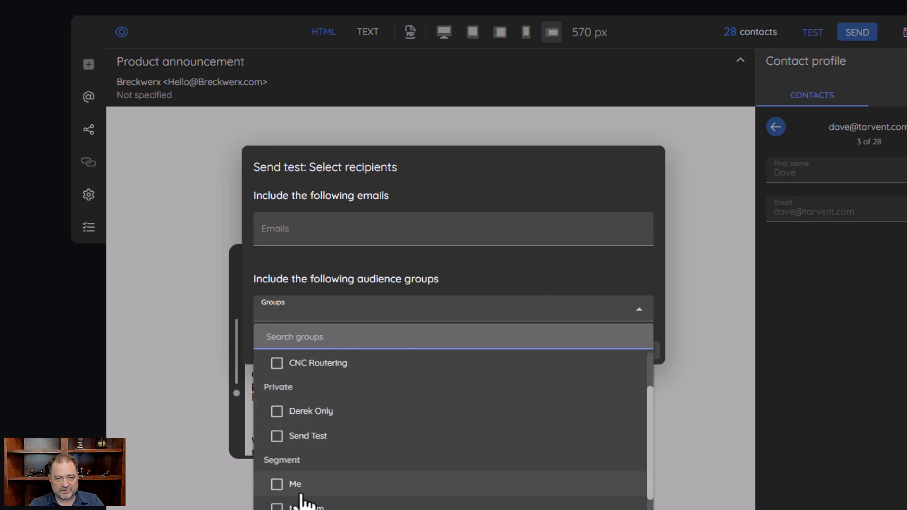
{"action": "scroll", "coordinate": [284, 482], "scroll_direction": "down", "scroll_amount": 1}
{"action": "left_click", "coordinate": [278, 483]}
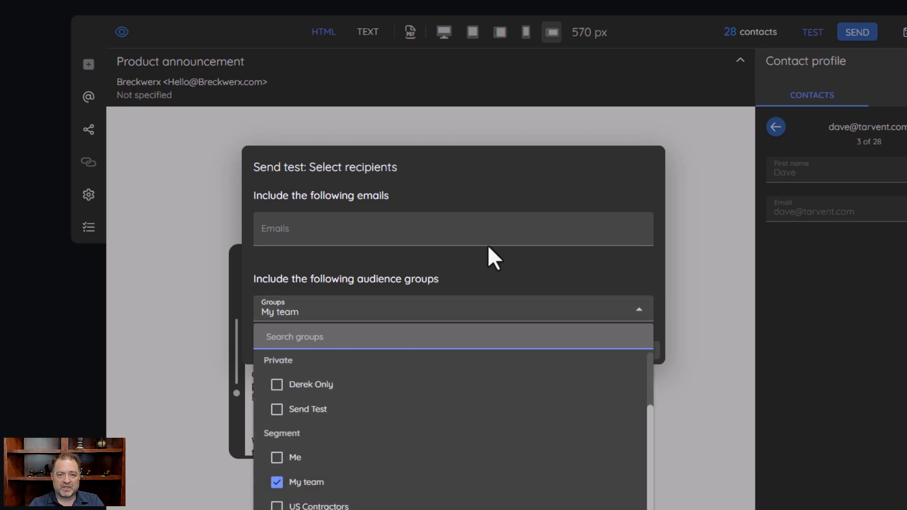
{"action": "left_click", "coordinate": [529, 196]}
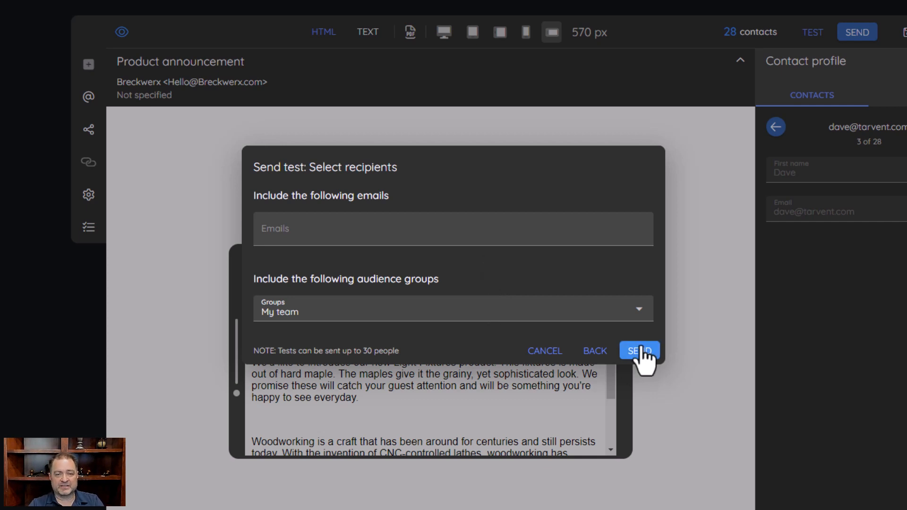
{"action": "left_click", "coordinate": [543, 353]}
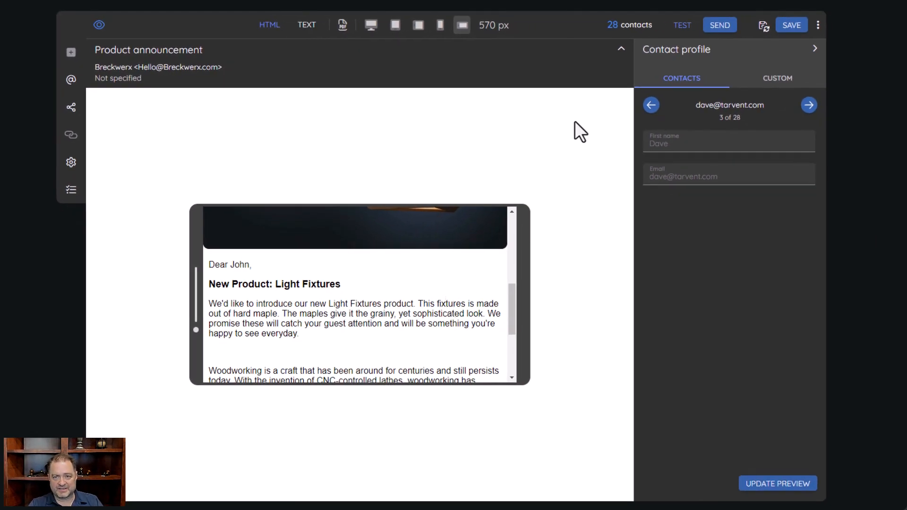
In Change campaign recipients, set Send to 'selected groups and segments' for the Customers audience
{"action": "left_click", "coordinate": [611, 28]}
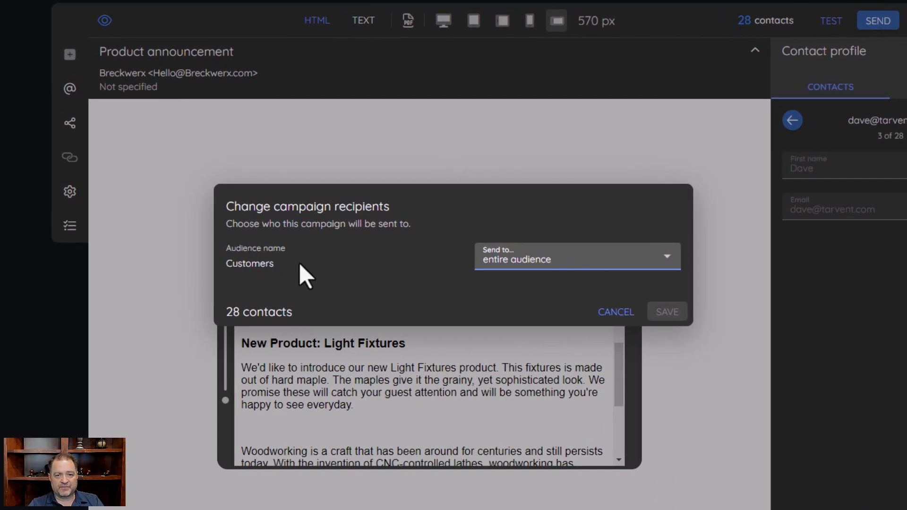
{"action": "left_click", "coordinate": [574, 263]}
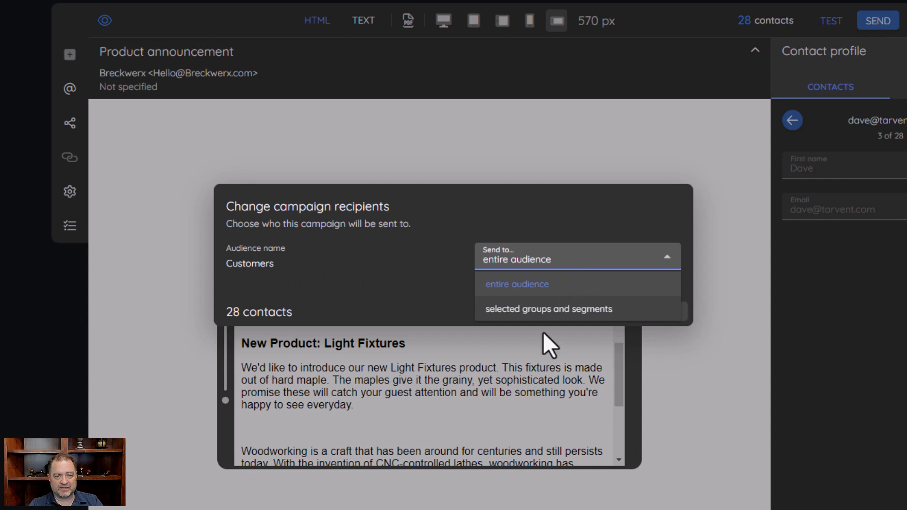
{"action": "left_click", "coordinate": [534, 312]}
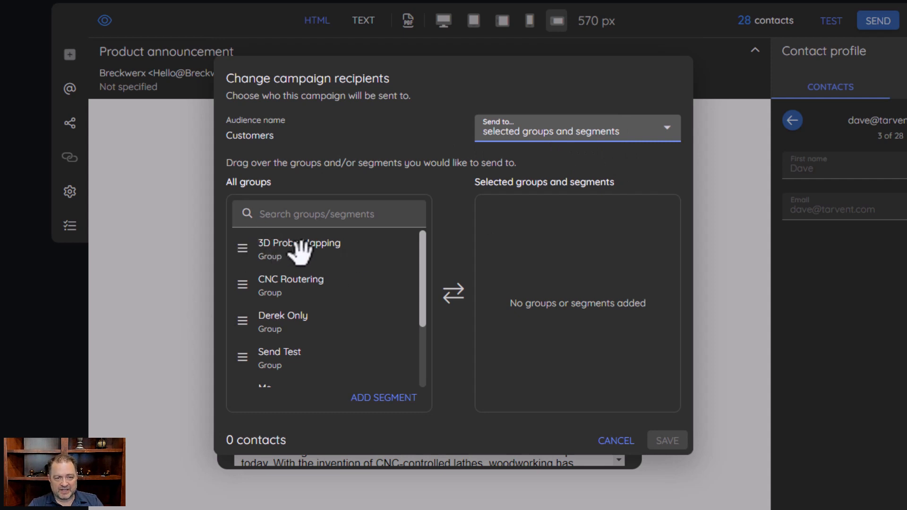
{"action": "scroll", "coordinate": [297, 269], "scroll_direction": "down", "scroll_amount": 2}
{"action": "scroll", "coordinate": [285, 265], "scroll_direction": "up", "scroll_amount": 1}
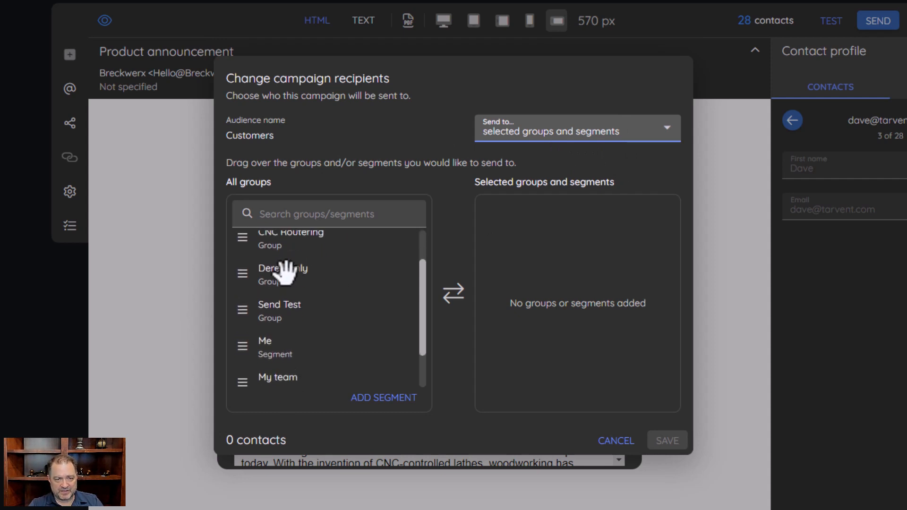
{"action": "scroll", "coordinate": [249, 299], "scroll_direction": "down", "scroll_amount": 2}
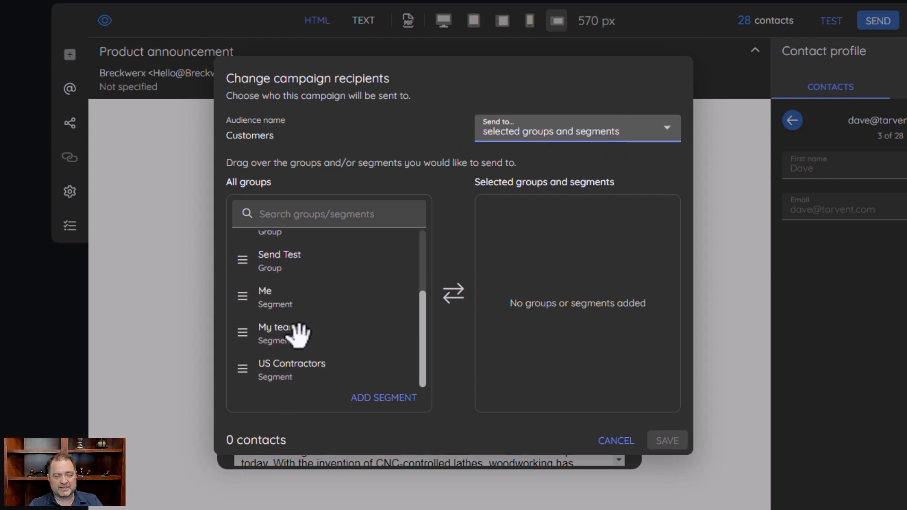
{"action": "scroll", "coordinate": [290, 319], "scroll_direction": "up", "scroll_amount": 2}
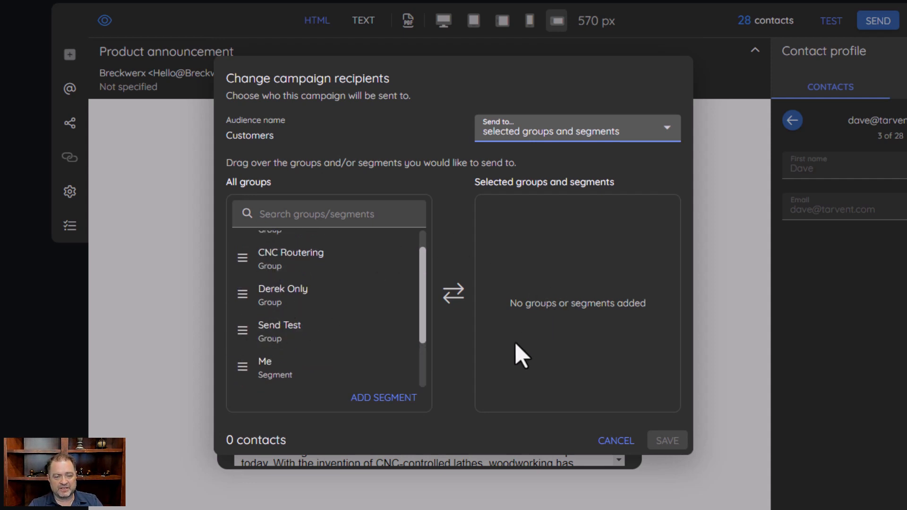
{"action": "scroll", "coordinate": [260, 279], "scroll_direction": "up", "scroll_amount": 1}
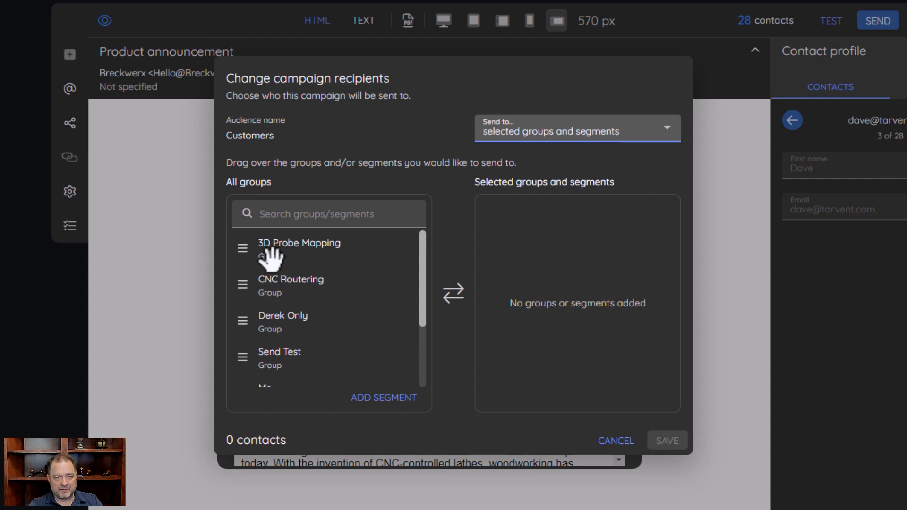
{"action": "left_click", "coordinate": [276, 247]}
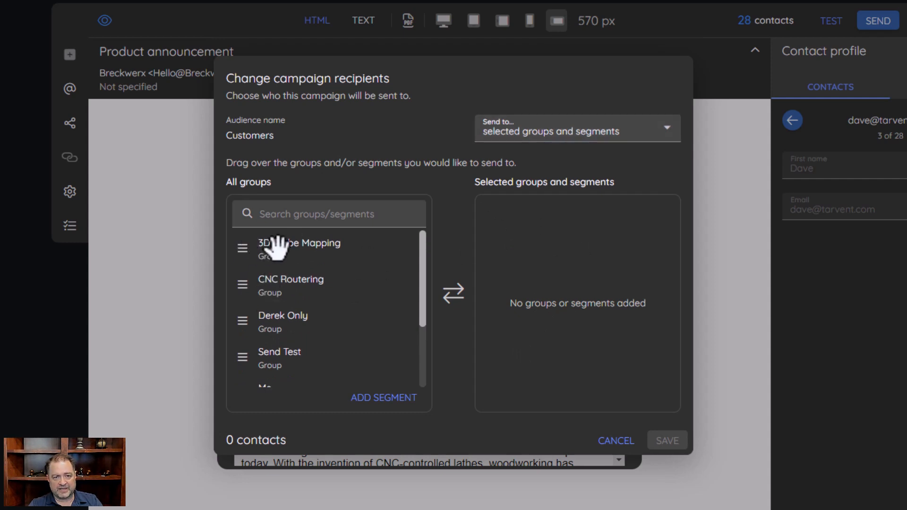
Add the 3D Probe Mapping and CNC Routering groups and the Me segment to recipients
{"action": "left_click_drag", "start_coordinate": [276, 247], "coordinate": [538, 243]}
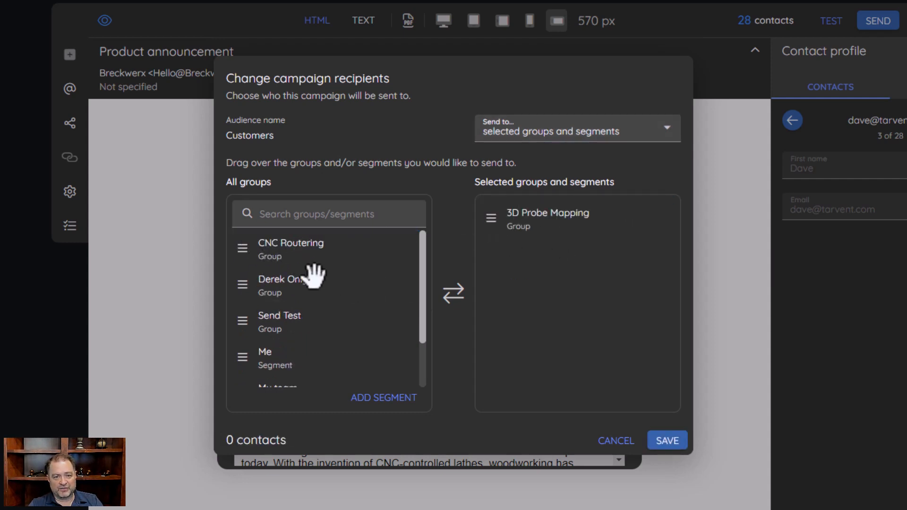
{"action": "left_click_drag", "start_coordinate": [283, 247], "coordinate": [554, 277]}
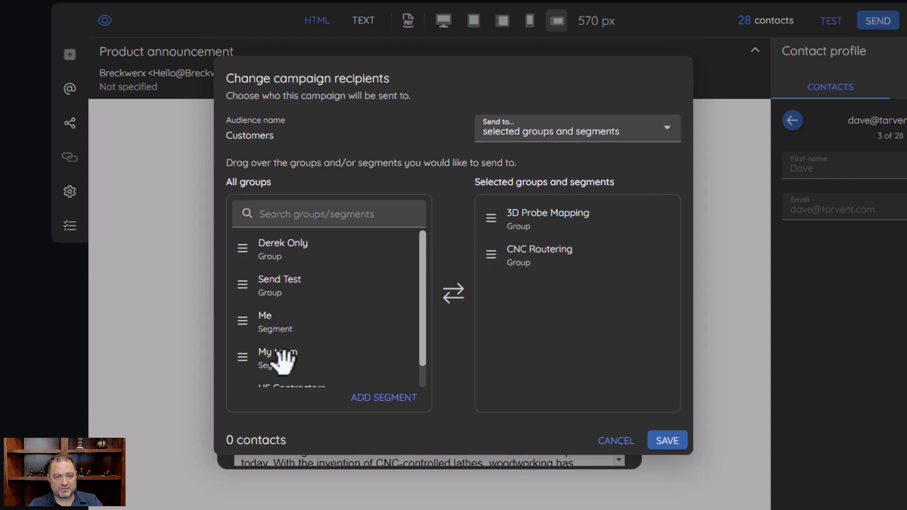
{"action": "left_click_drag", "start_coordinate": [243, 326], "coordinate": [550, 321]}
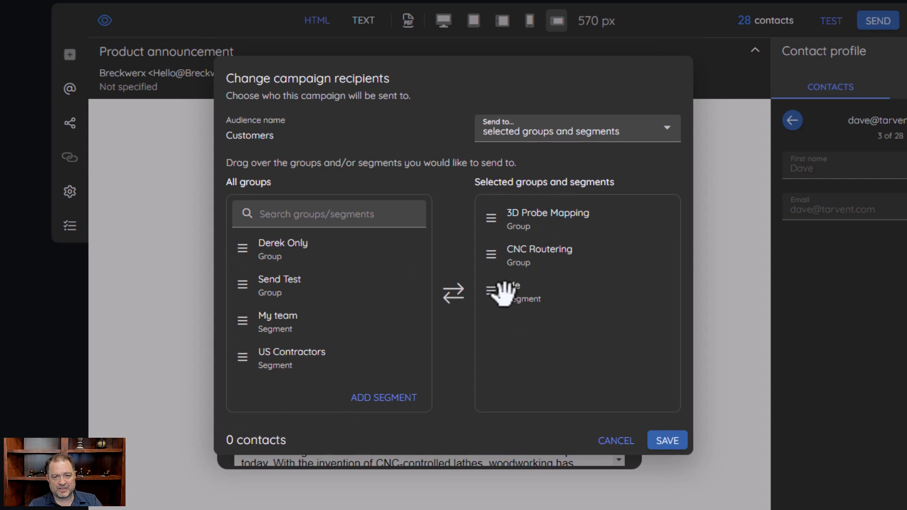
Remove those again, select only the My team segment, and discard the recipient changes
{"action": "left_click_drag", "start_coordinate": [504, 293], "coordinate": [219, 242]}
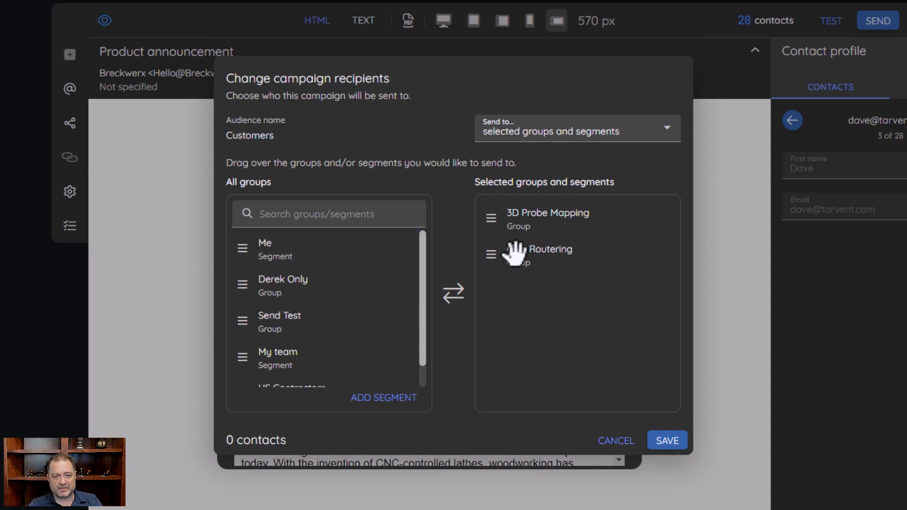
{"action": "left_click_drag", "start_coordinate": [514, 252], "coordinate": [320, 237]}
{"action": "left_click_drag", "start_coordinate": [513, 226], "coordinate": [348, 243]}
{"action": "left_click_drag", "start_coordinate": [489, 218], "coordinate": [289, 245]}
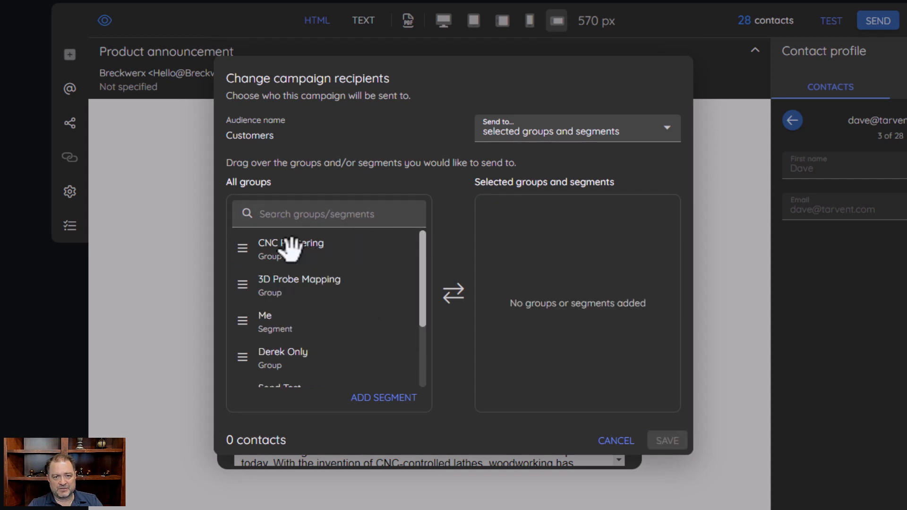
{"action": "scroll", "coordinate": [368, 331], "scroll_direction": "down", "scroll_amount": 2}
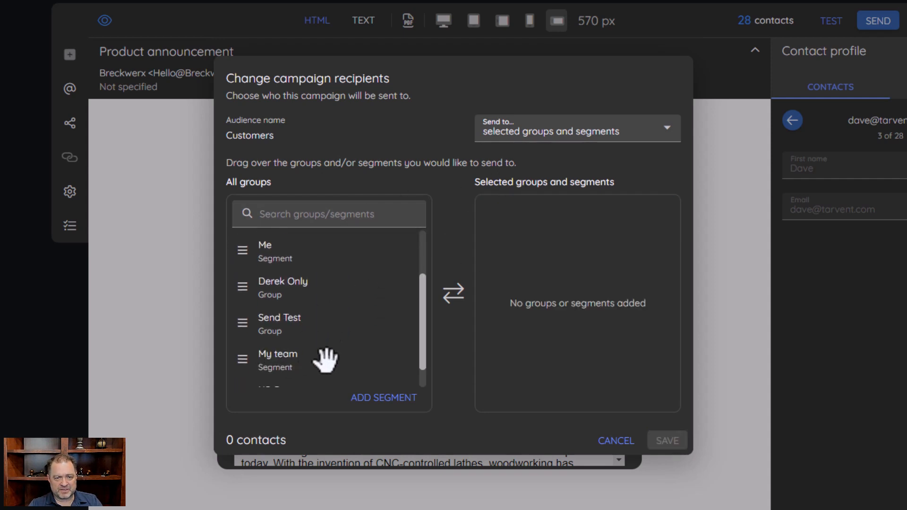
{"action": "left_click_drag", "start_coordinate": [324, 358], "coordinate": [562, 296]}
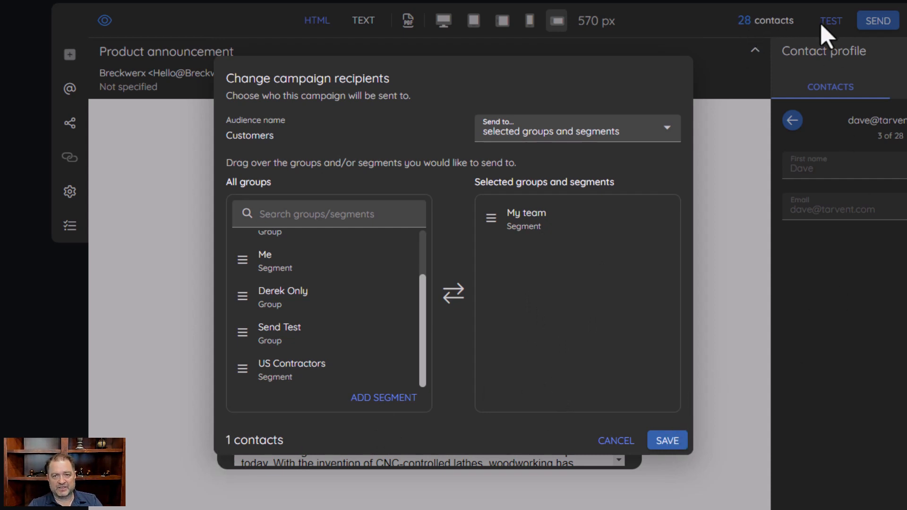
{"action": "left_click", "coordinate": [615, 441]}
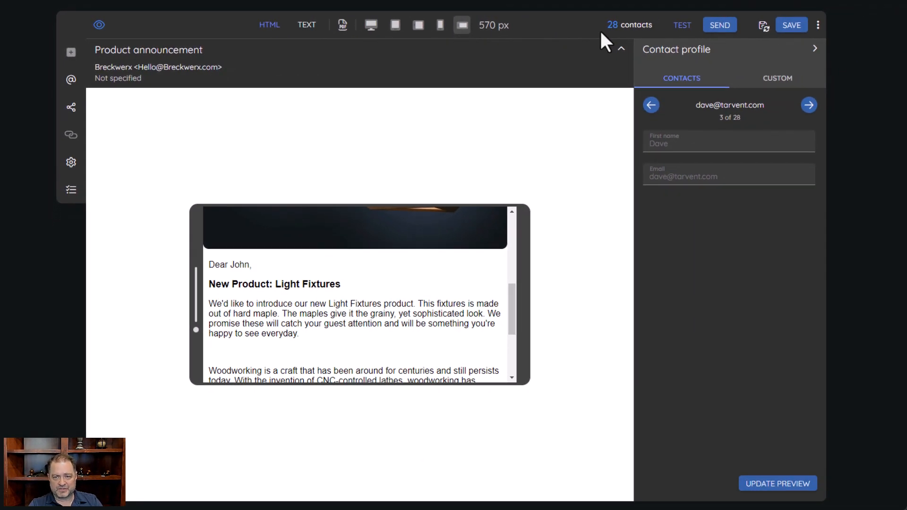
Open the Schedule your campaign dialog, showing 28 recipients and an email preview
{"action": "left_click", "coordinate": [719, 27]}
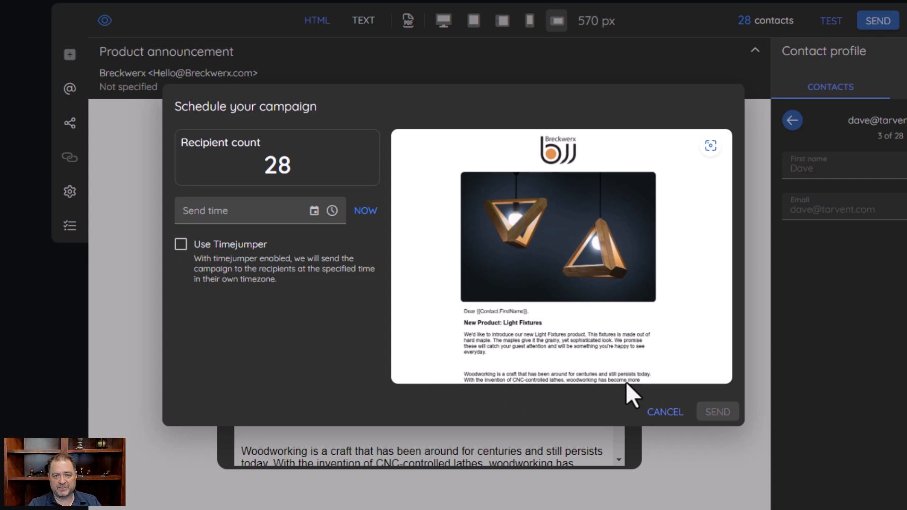
Try the send date, time of day and NOW options, then cancel scheduling without sending
{"action": "left_click", "coordinate": [314, 210]}
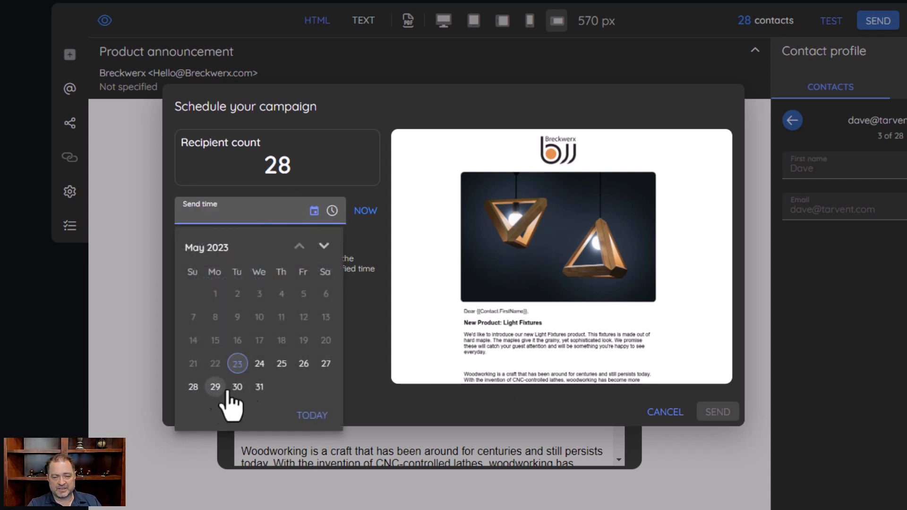
{"action": "left_click", "coordinate": [332, 210]}
{"action": "left_click", "coordinate": [339, 154]}
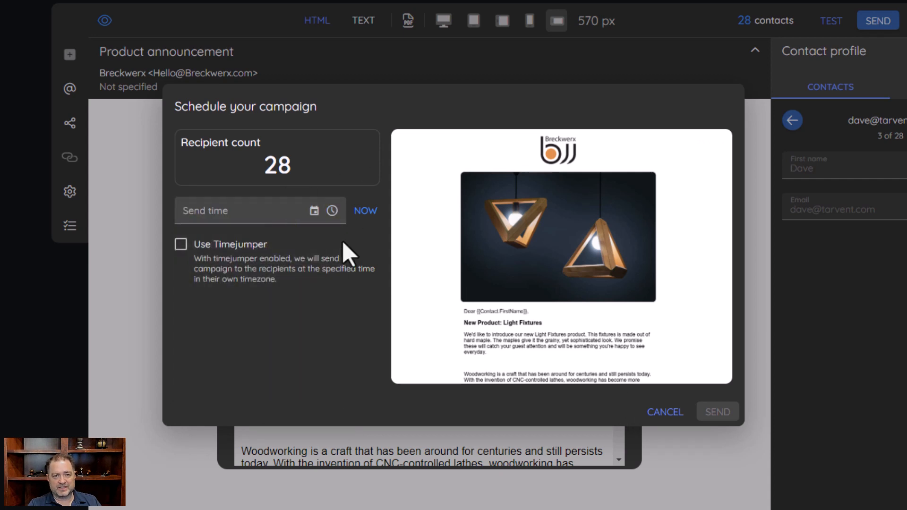
{"action": "left_click", "coordinate": [363, 212]}
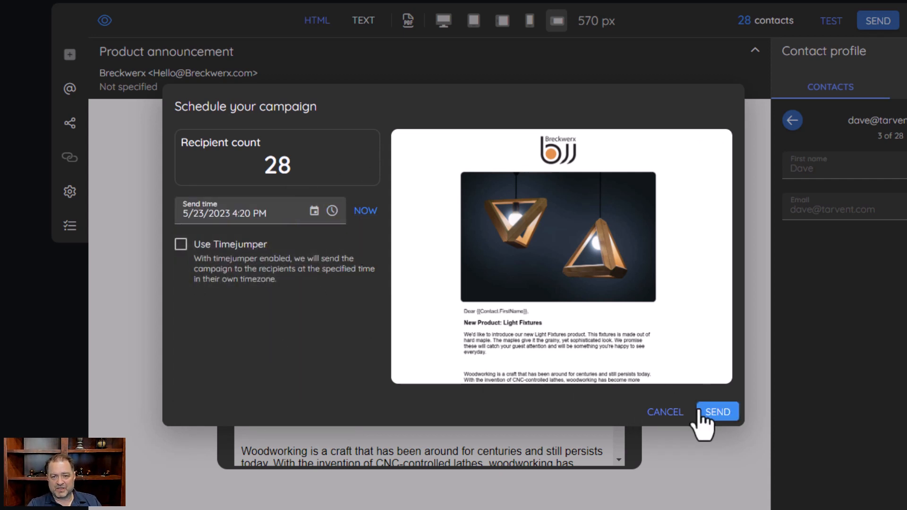
{"action": "left_click", "coordinate": [654, 413]}
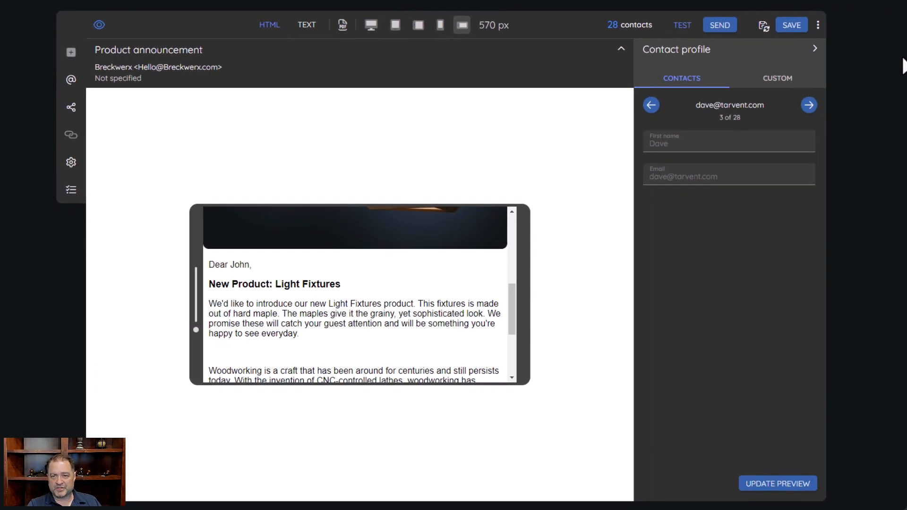
Check Versions in the ⋮ options menu, then reopen the menu listing Refresh, Save as new campaign and Mark as ready
{"action": "left_click", "coordinate": [819, 27]}
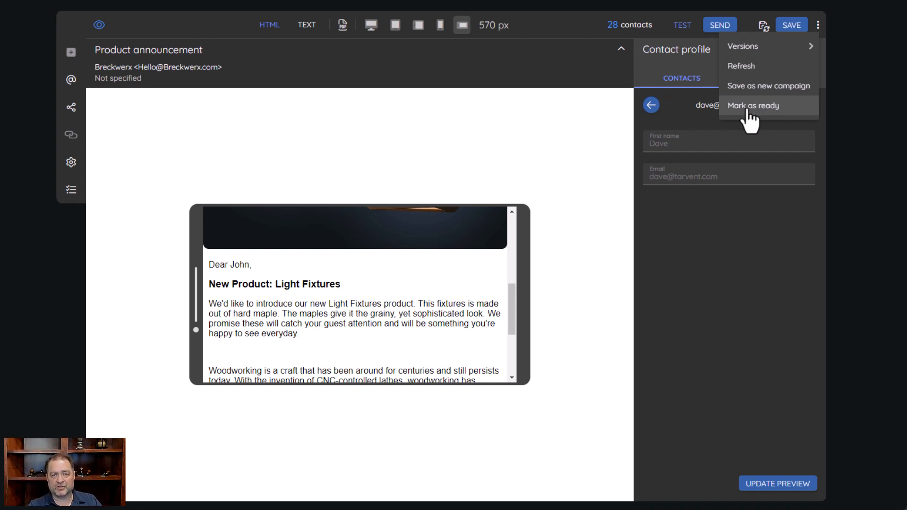
{"action": "mouse_move", "coordinate": [739, 44]}
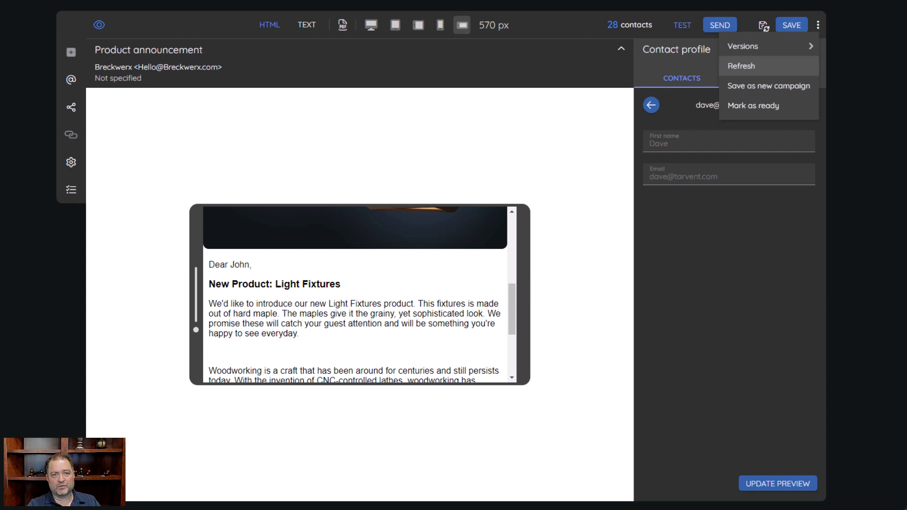
{"action": "left_click", "coordinate": [572, 75]}
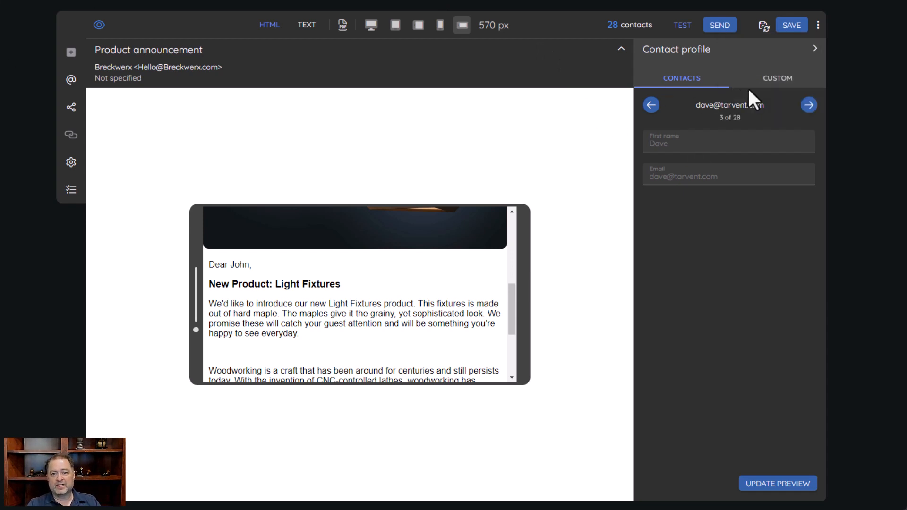
{"action": "left_click", "coordinate": [818, 25]}
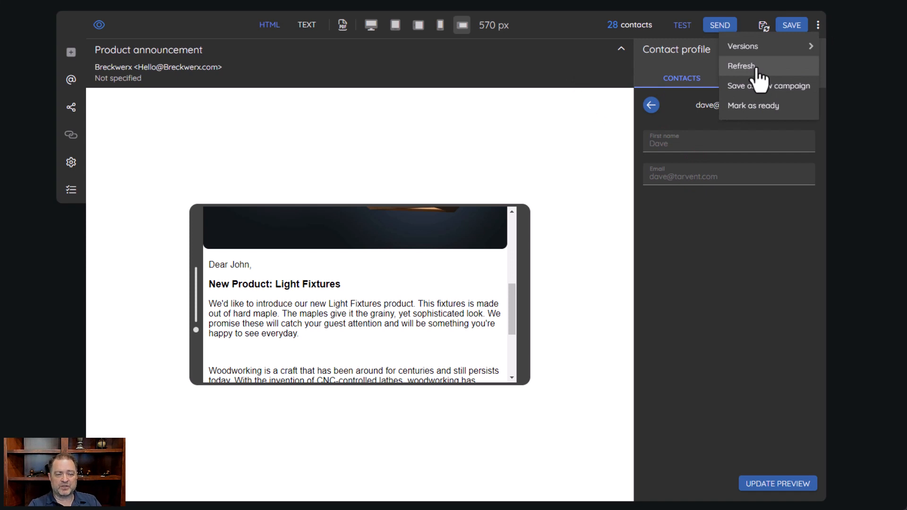
Look over the saved versions, close the options menu, and turn autosave on
{"action": "mouse_move", "coordinate": [751, 46]}
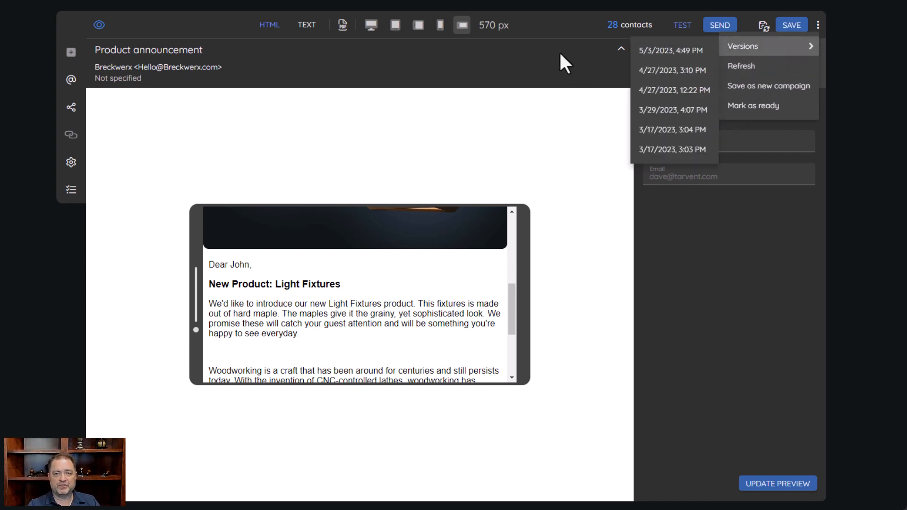
{"action": "left_click", "coordinate": [557, 25]}
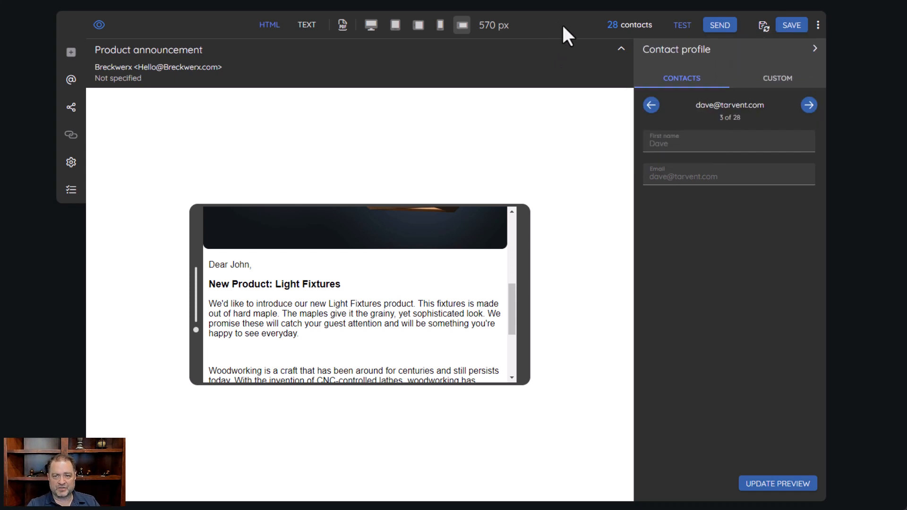
{"action": "left_click", "coordinate": [762, 27]}
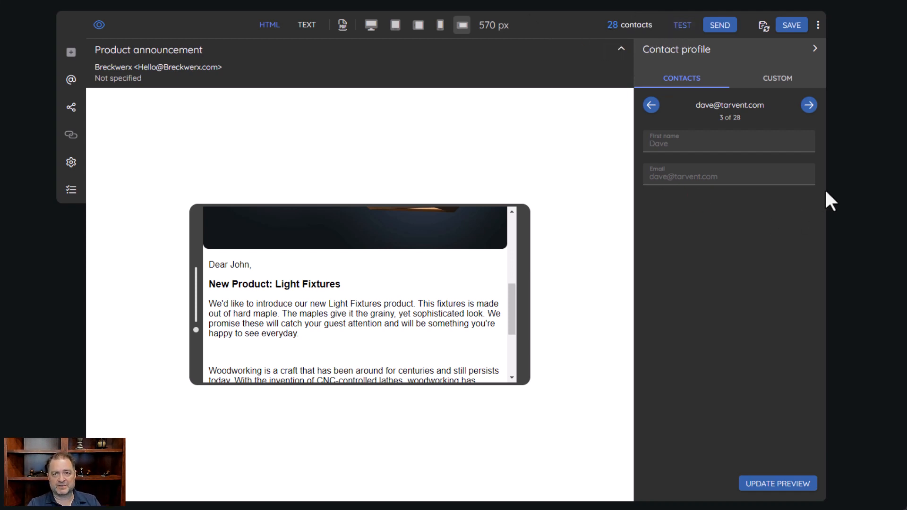
{"action": "left_click", "coordinate": [818, 24]}
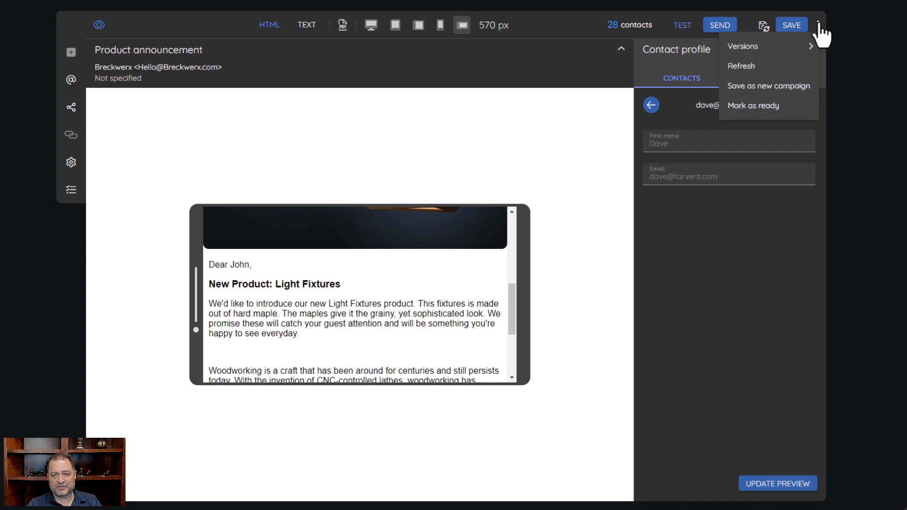
{"action": "left_click", "coordinate": [565, 32]}
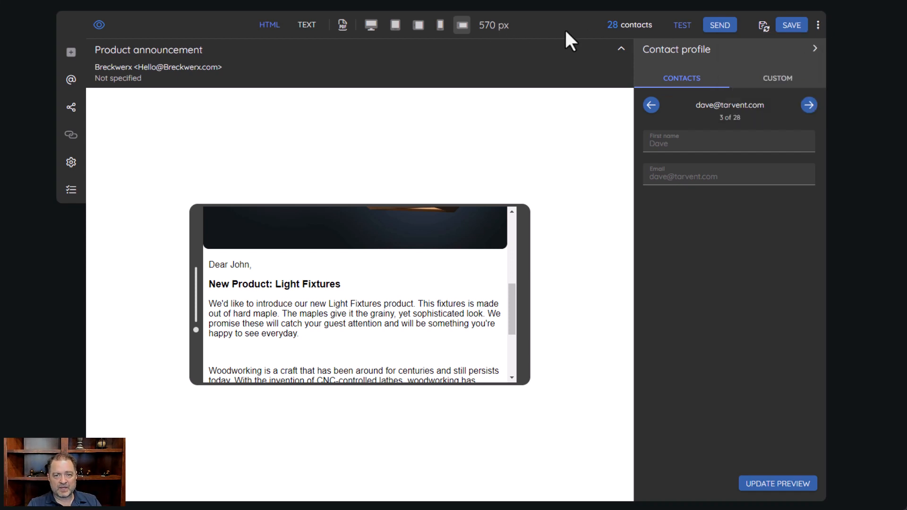